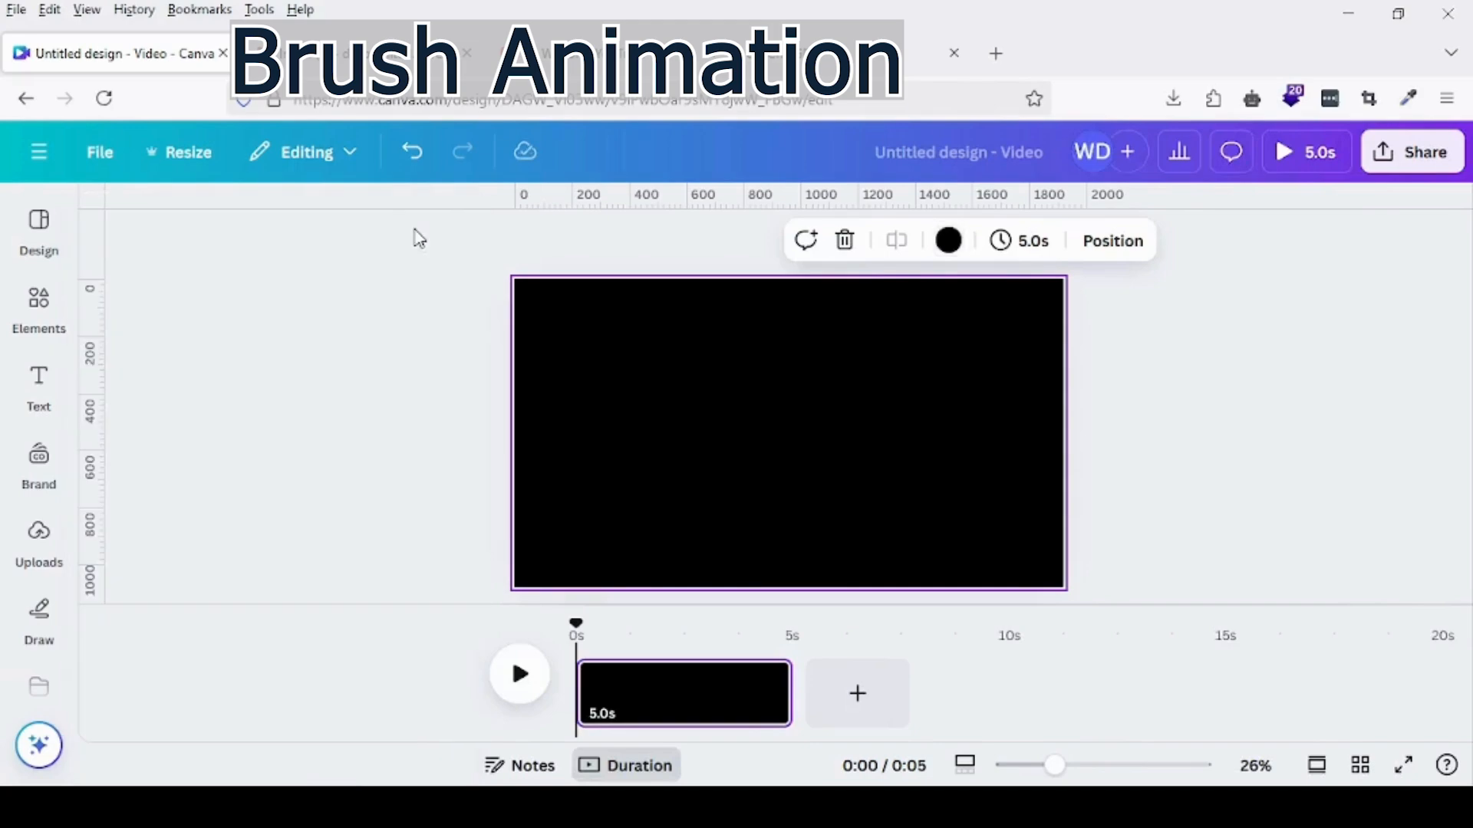
Step: Add a heading to the black page with the text "Bali"
click(42, 402)
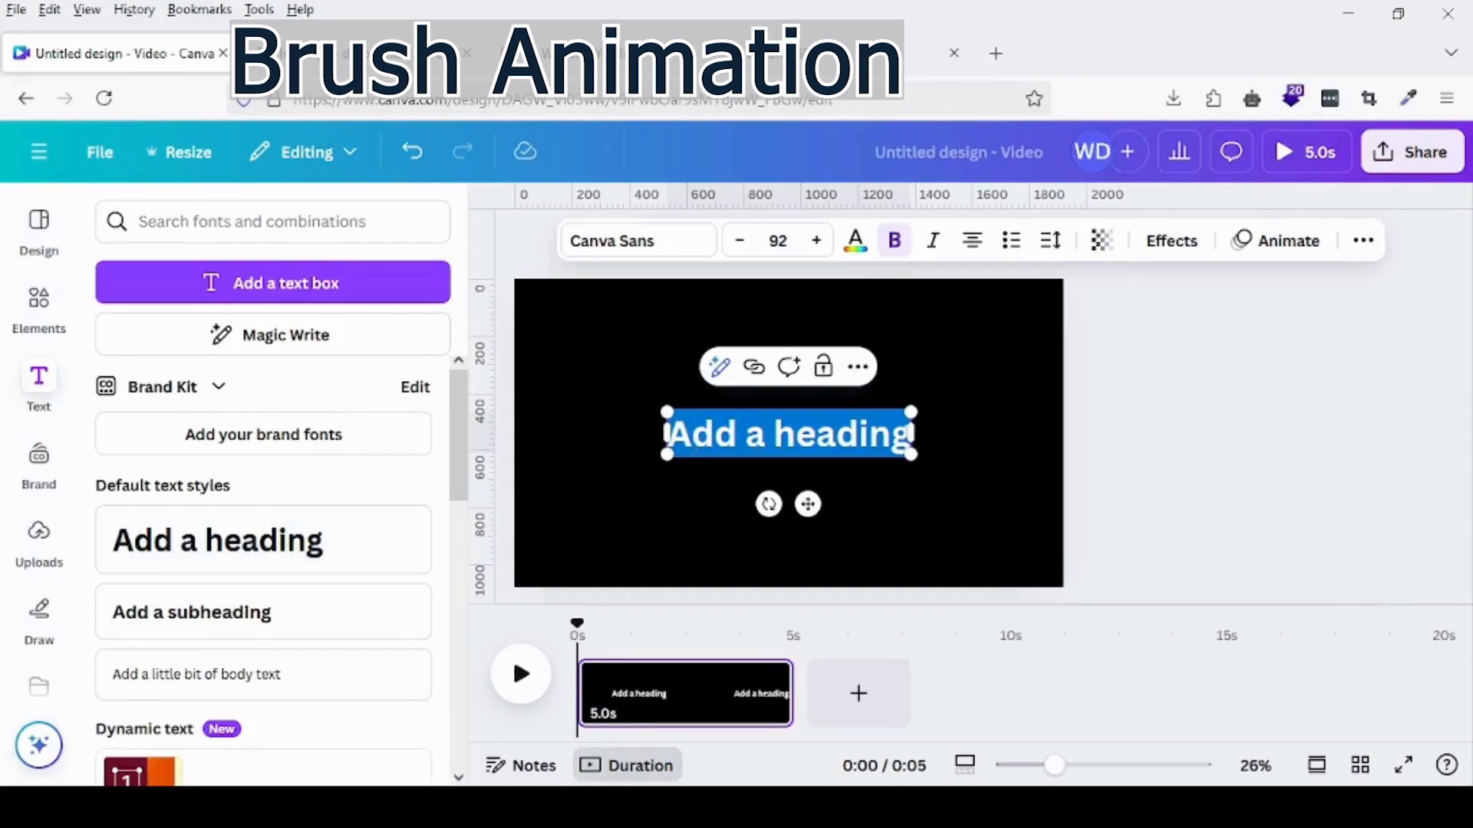
text(Bal)
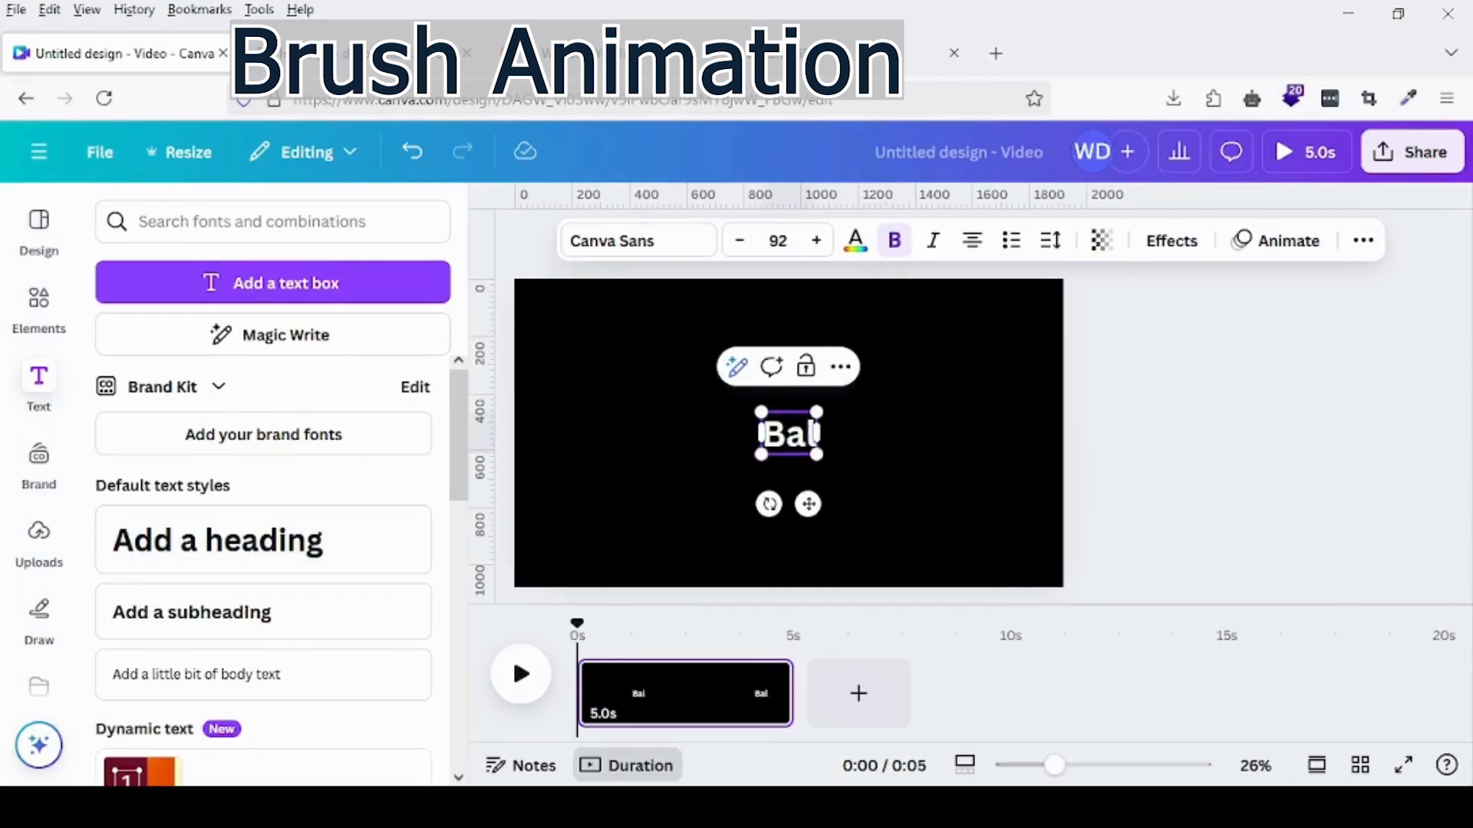
text(i)
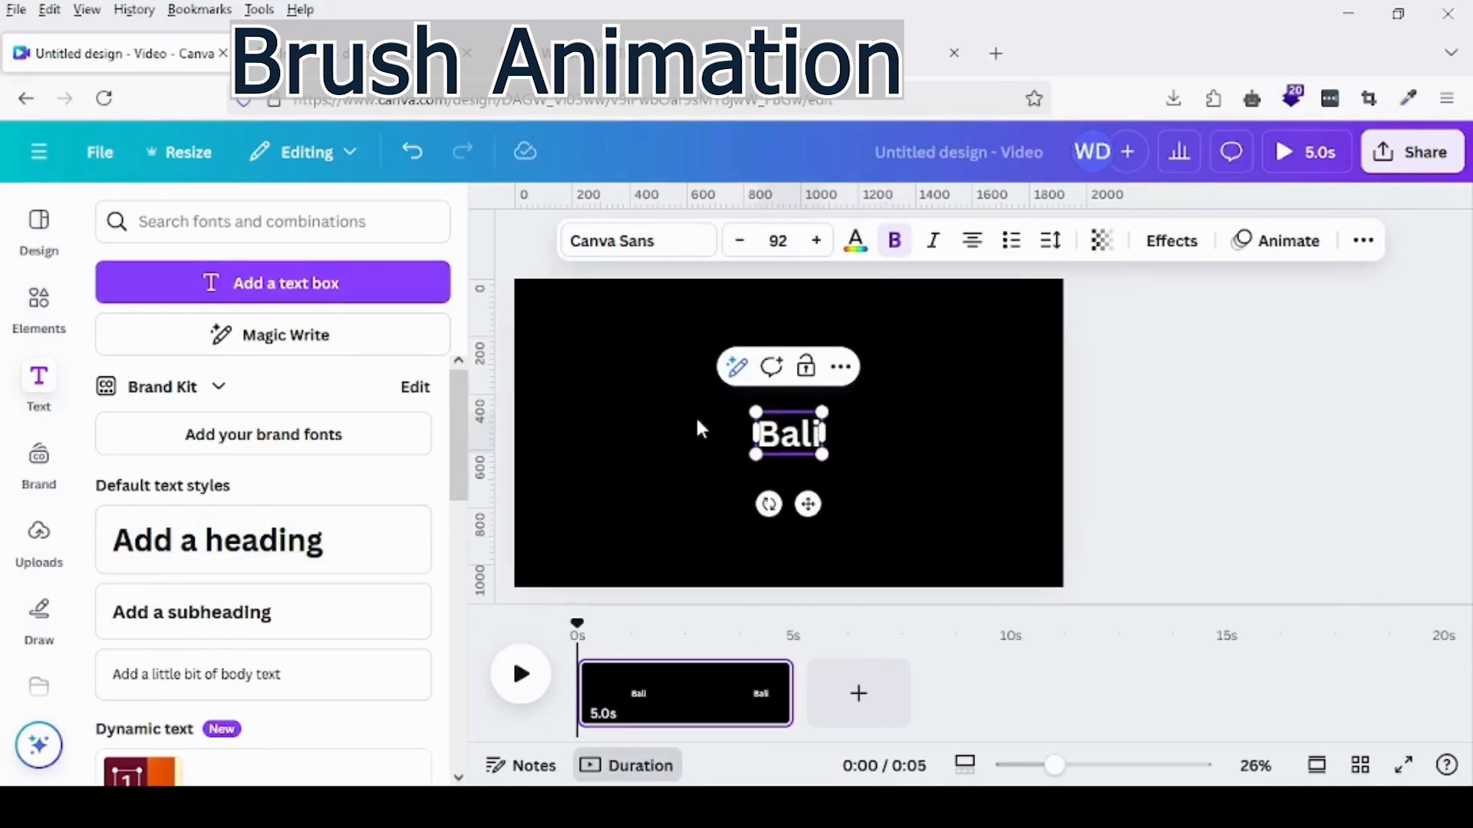
click(699, 428)
Step: Search the fonts for "brush" and set the Bali heading in Brush Script
click(782, 434)
double_click(782, 434)
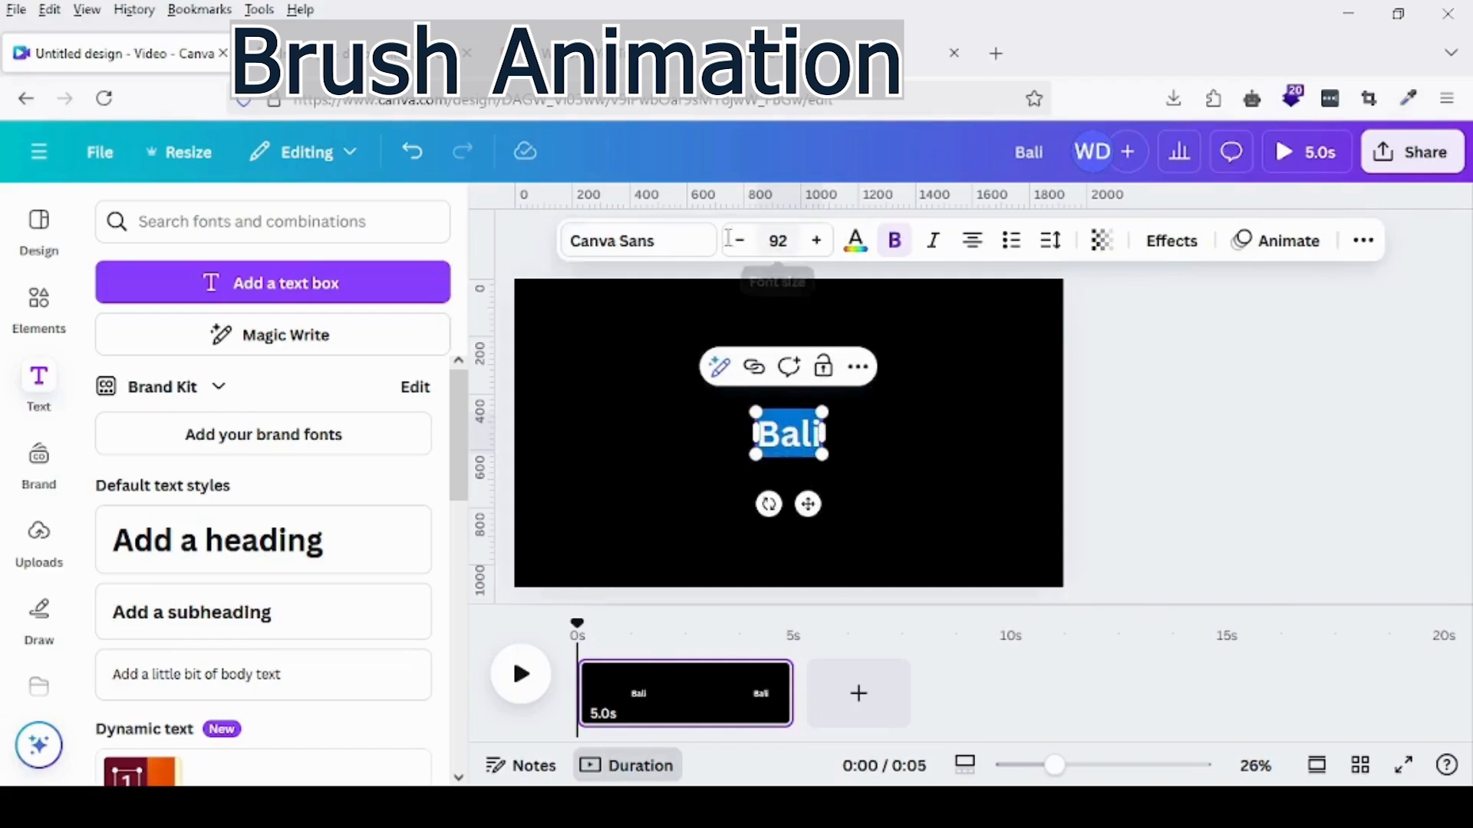
click(629, 261)
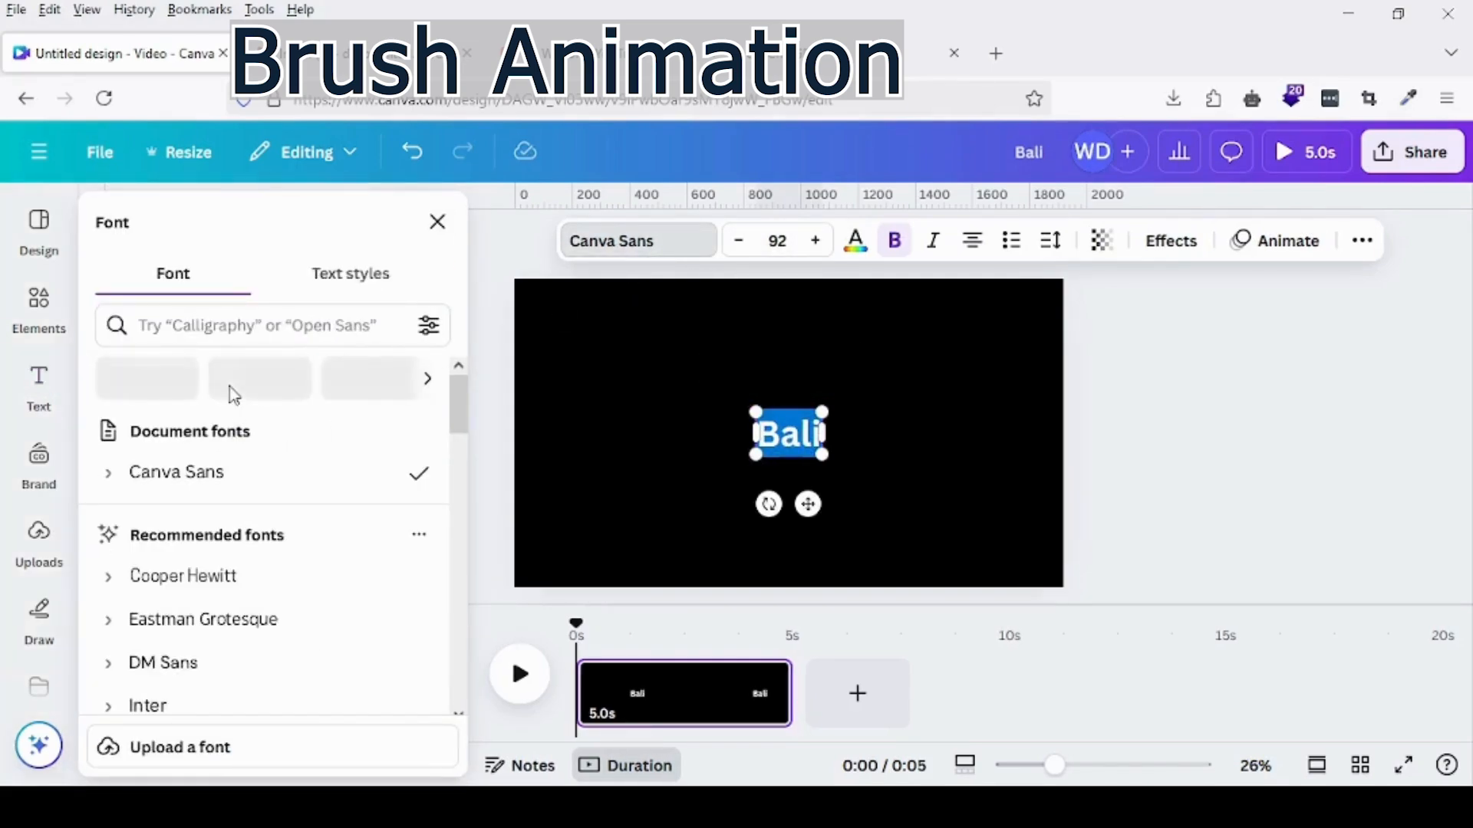
click(235, 321)
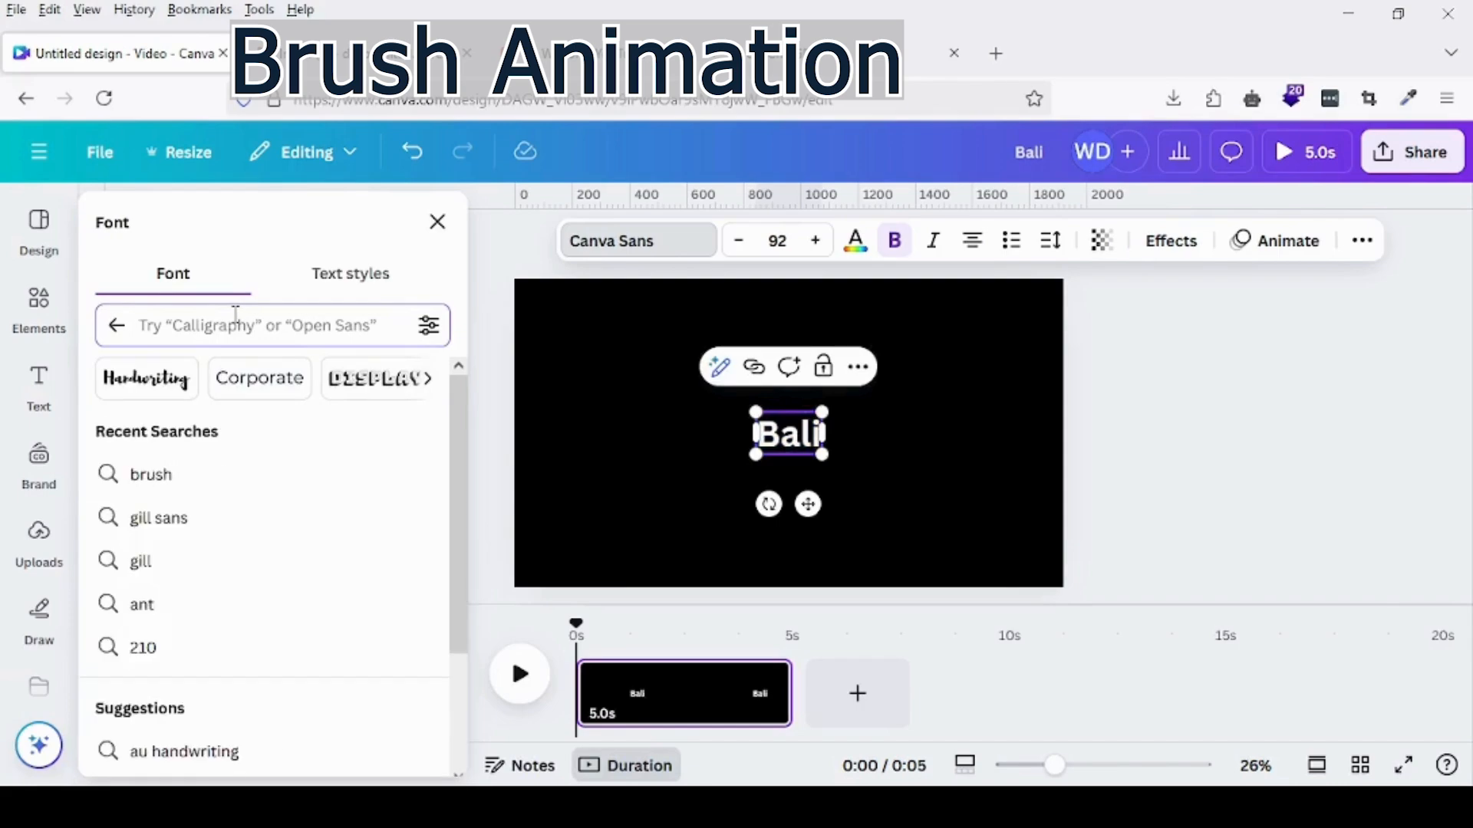
text(br)
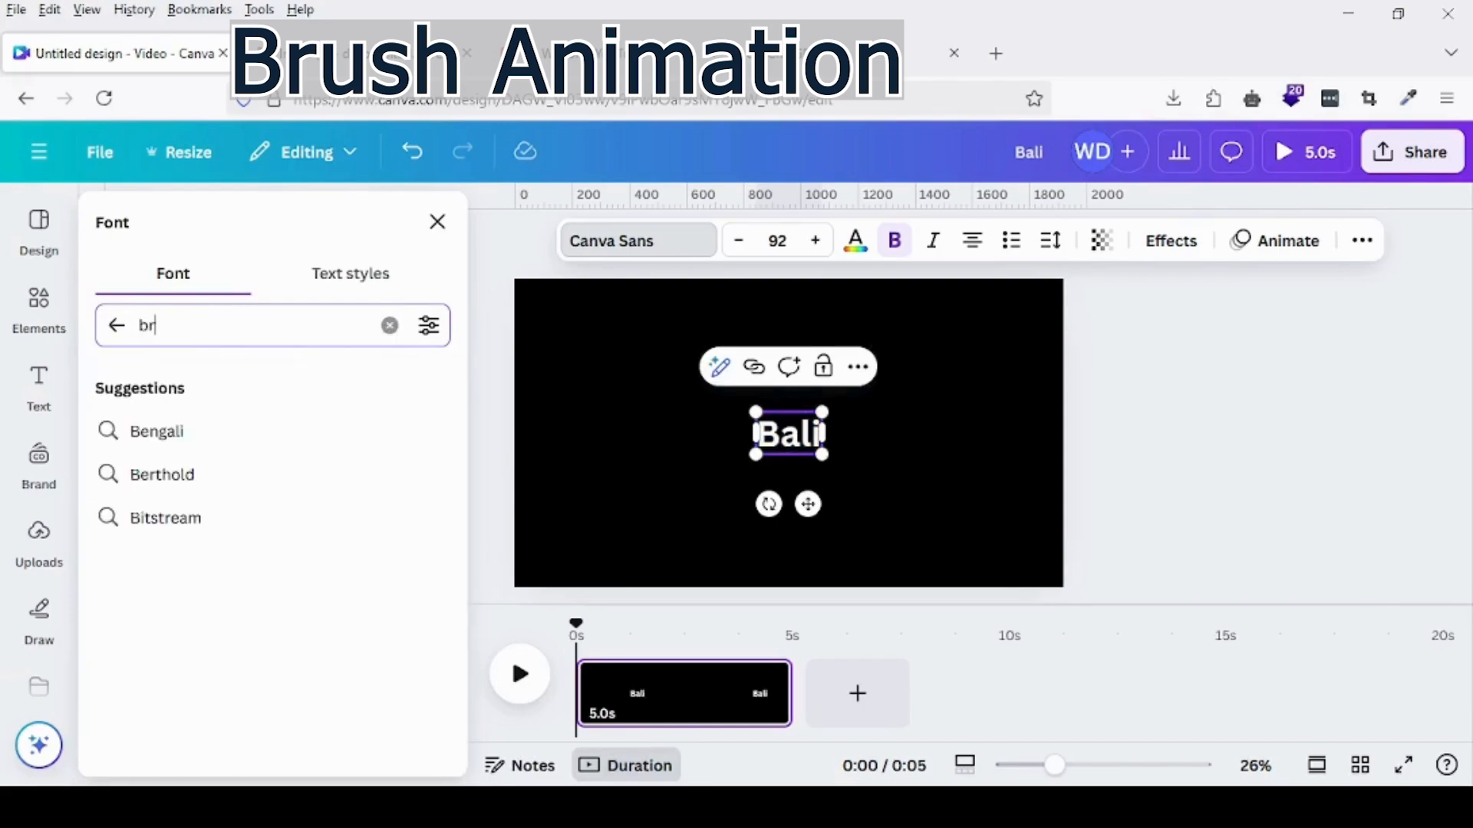
text(ush)
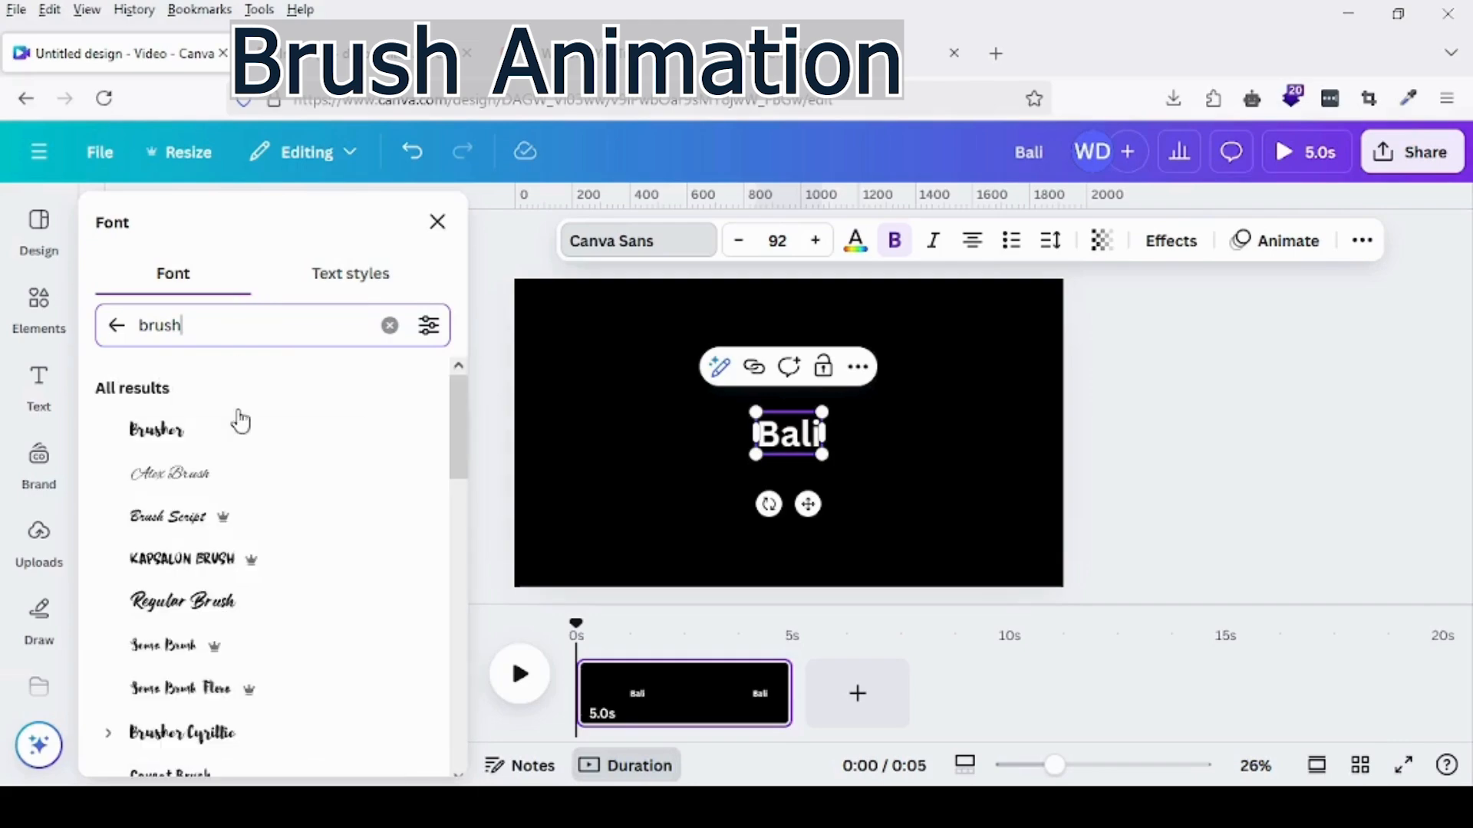
click(227, 516)
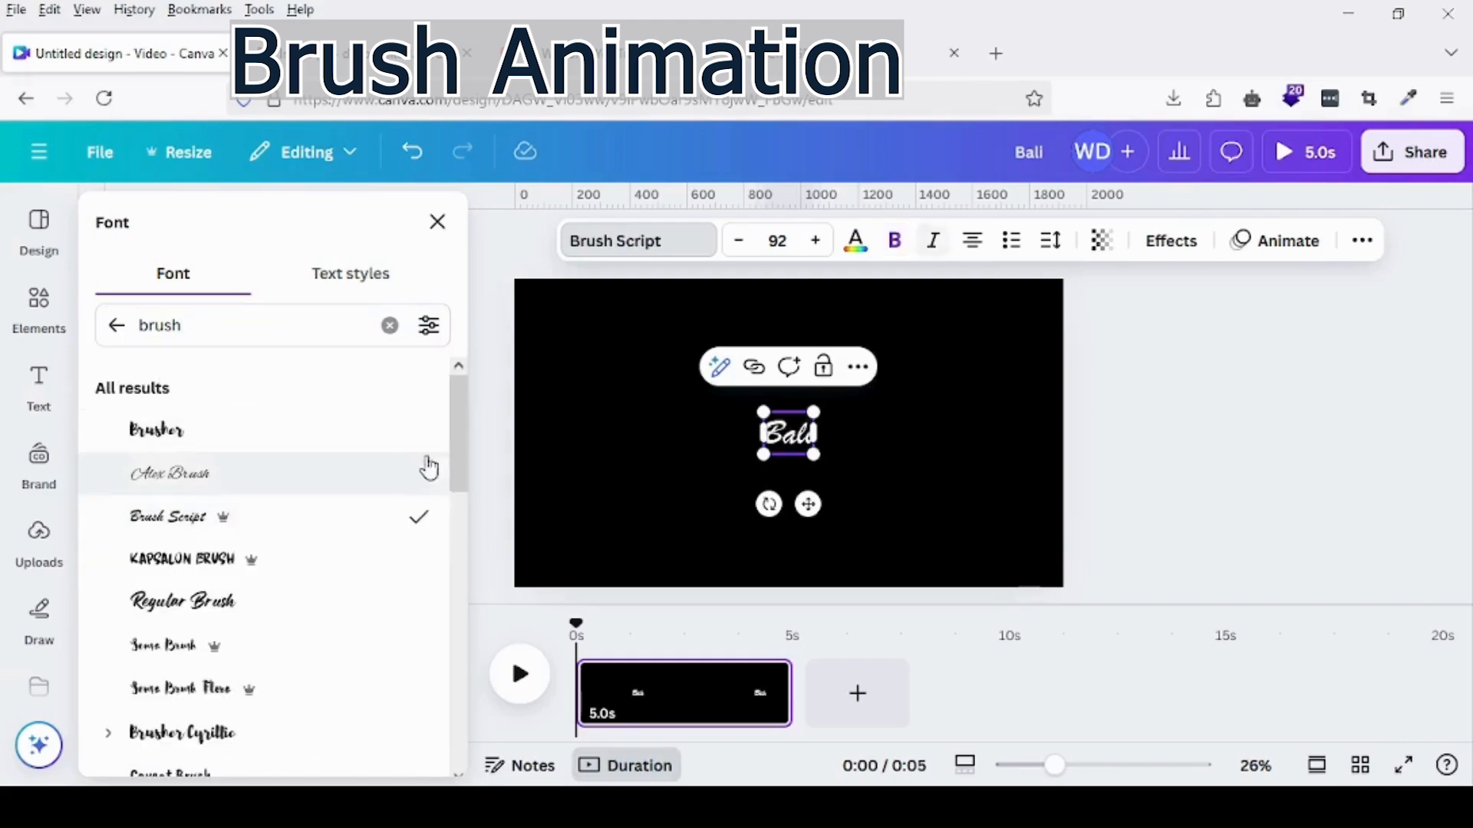
click(629, 407)
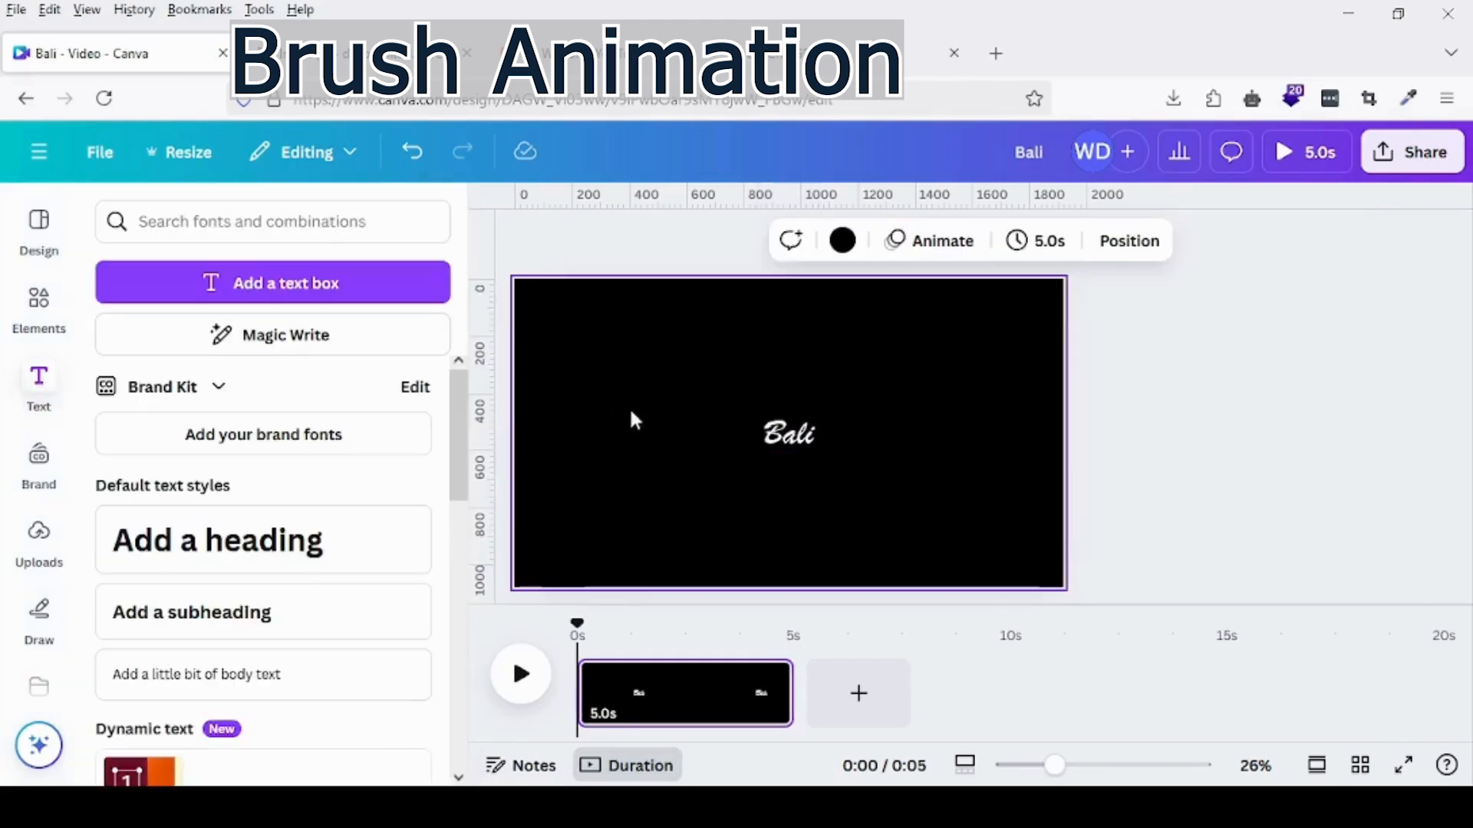
Step: Enlarge the Bali heading to about font size 543 and widen its text box on both sides to nearly fill the page width
click(784, 441)
drag(758, 456, 641, 557)
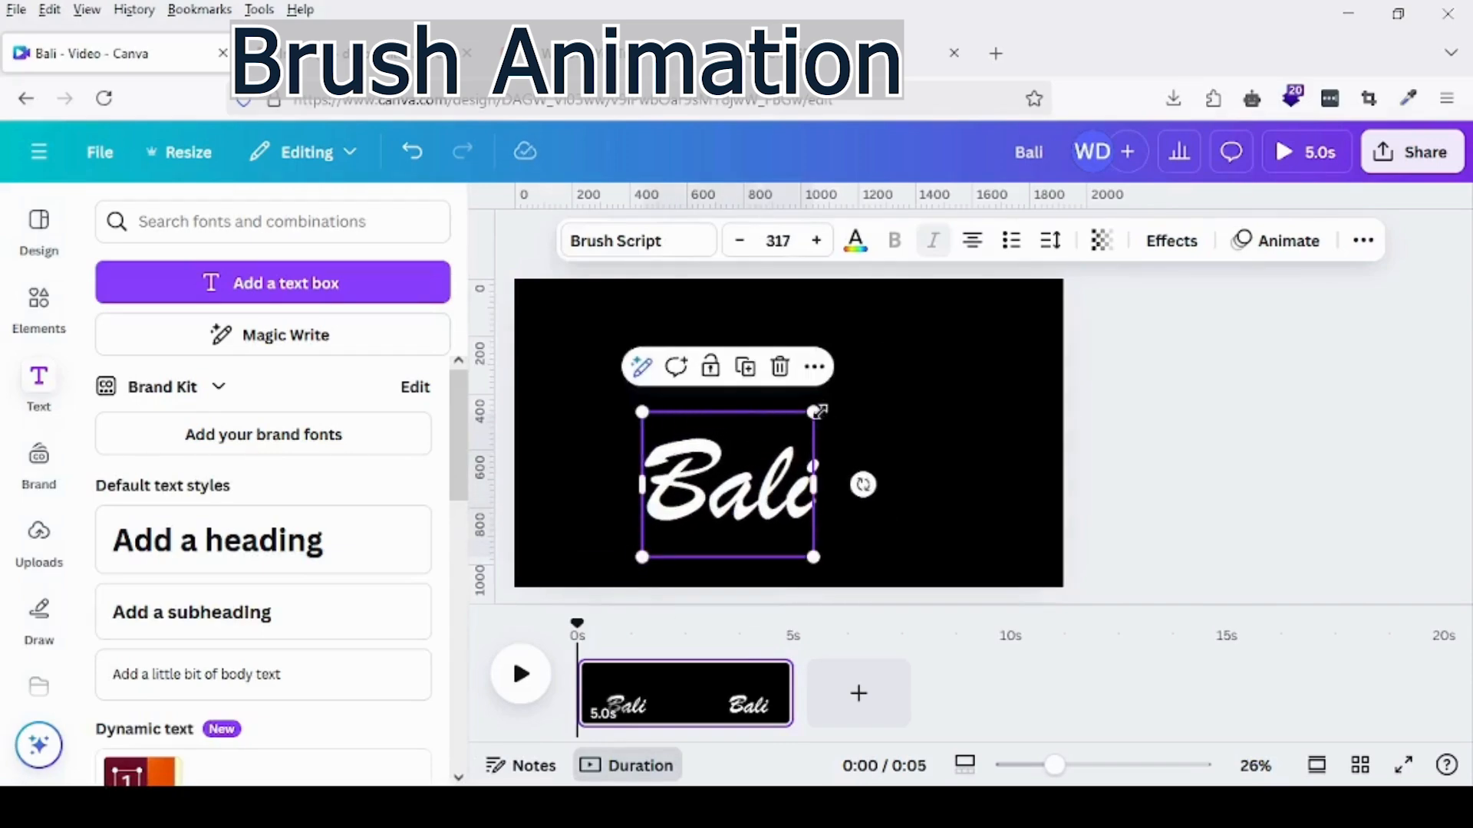
drag(814, 413, 936, 311)
drag(935, 428, 1034, 434)
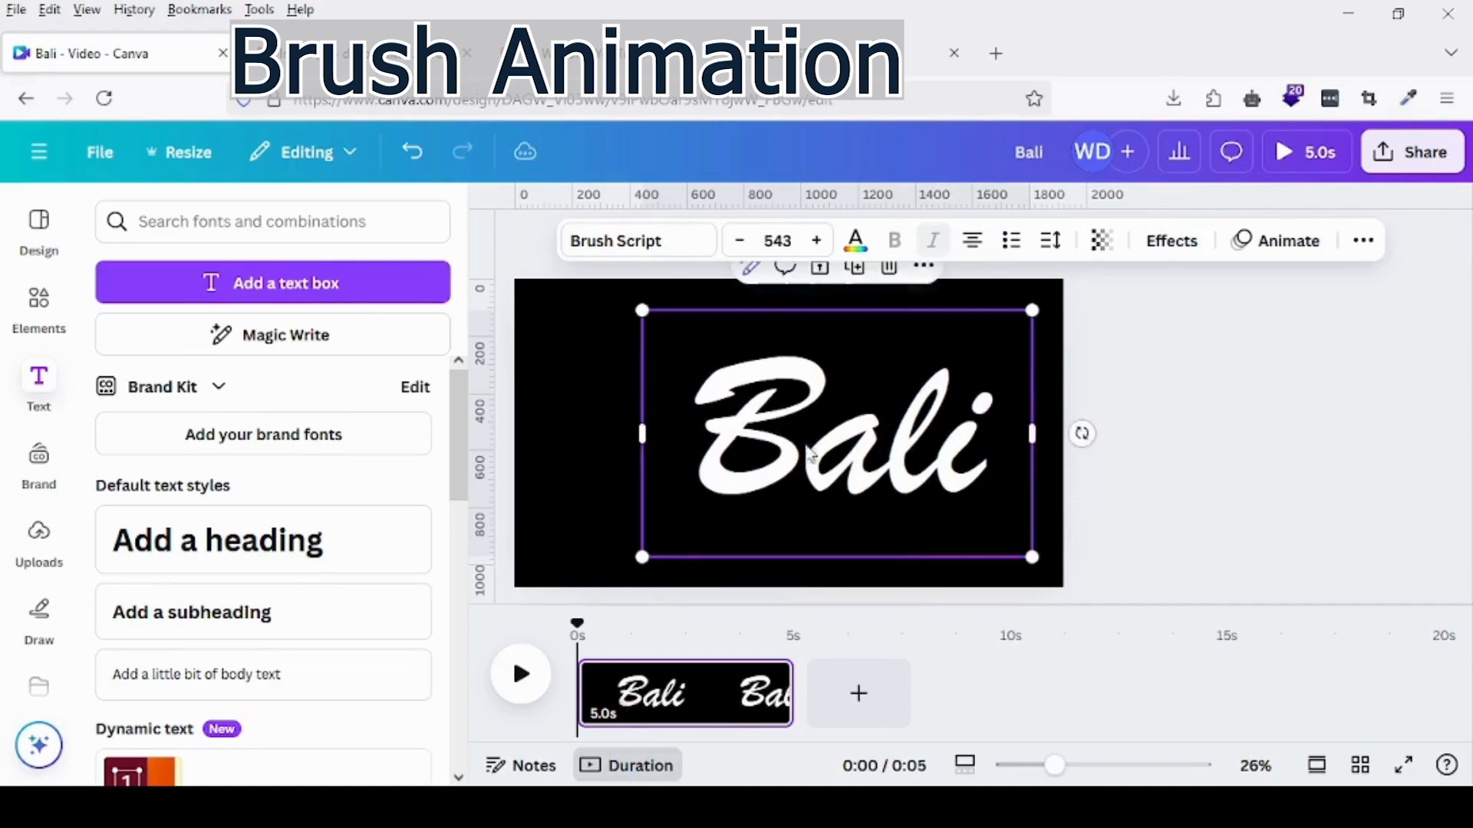
drag(641, 429, 542, 444)
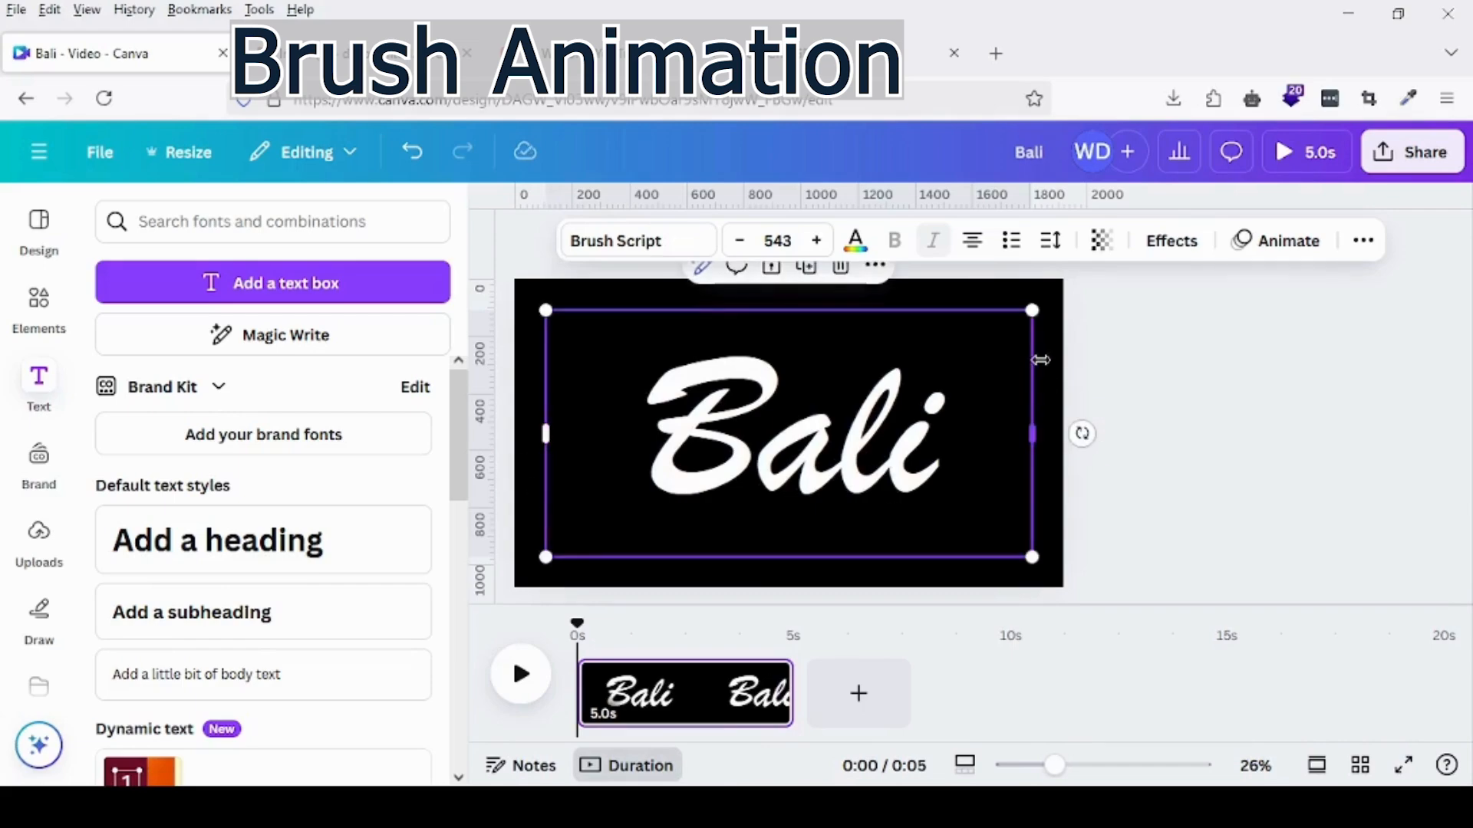
click(1195, 367)
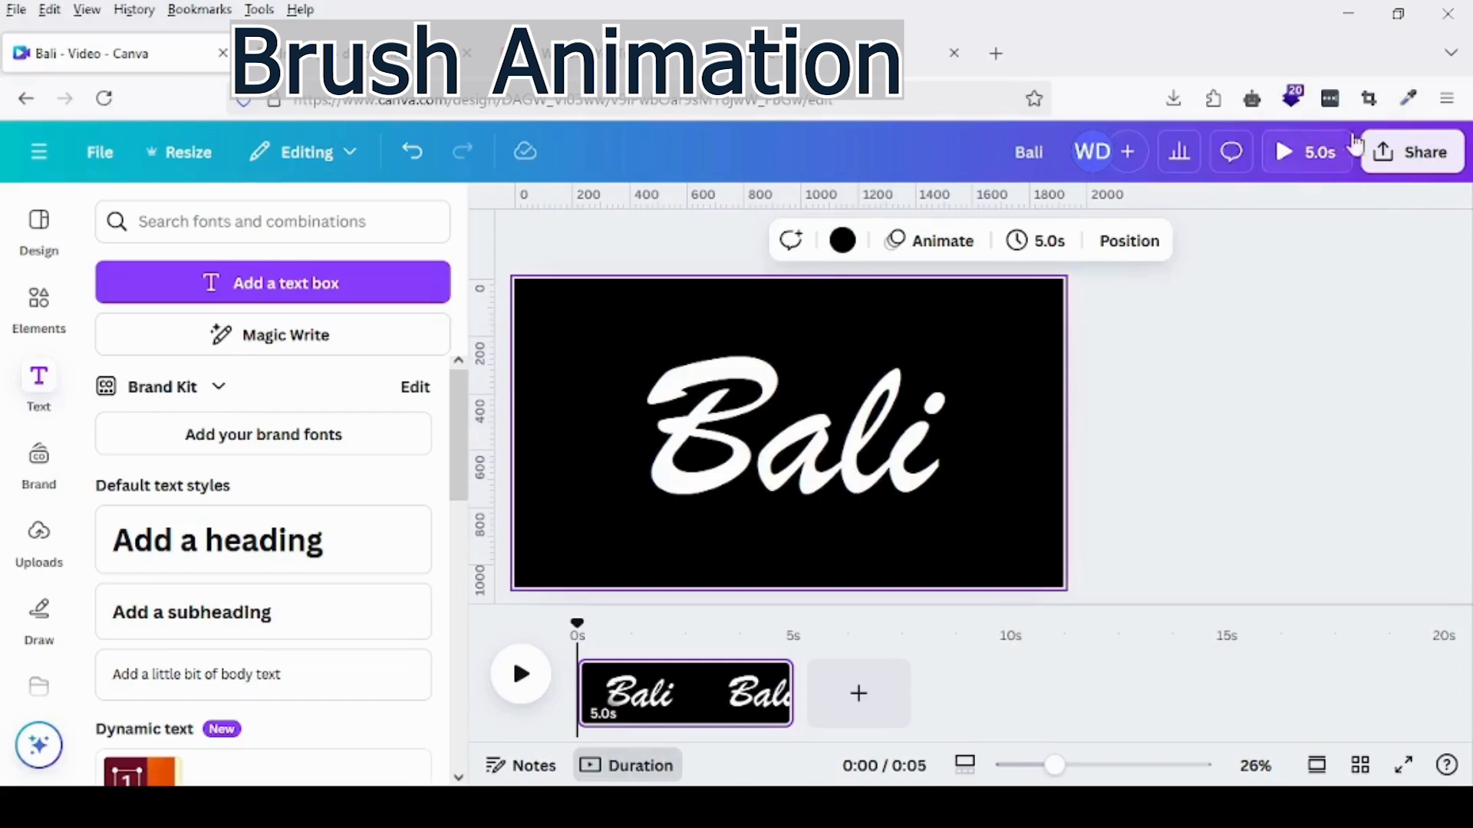
Step: Download the solid white Bali design as a PNG with a transparent background
click(1388, 152)
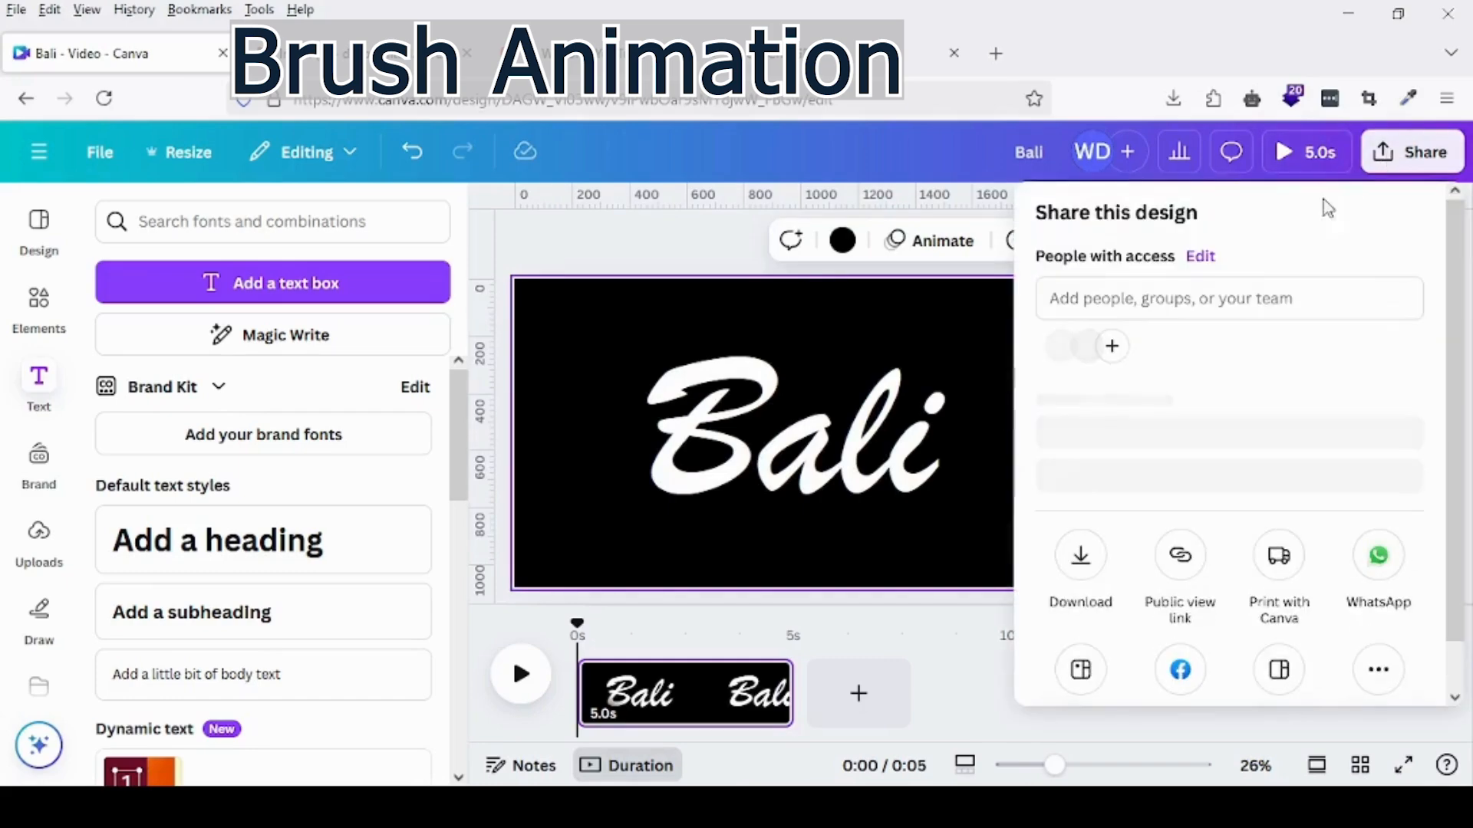
click(1091, 592)
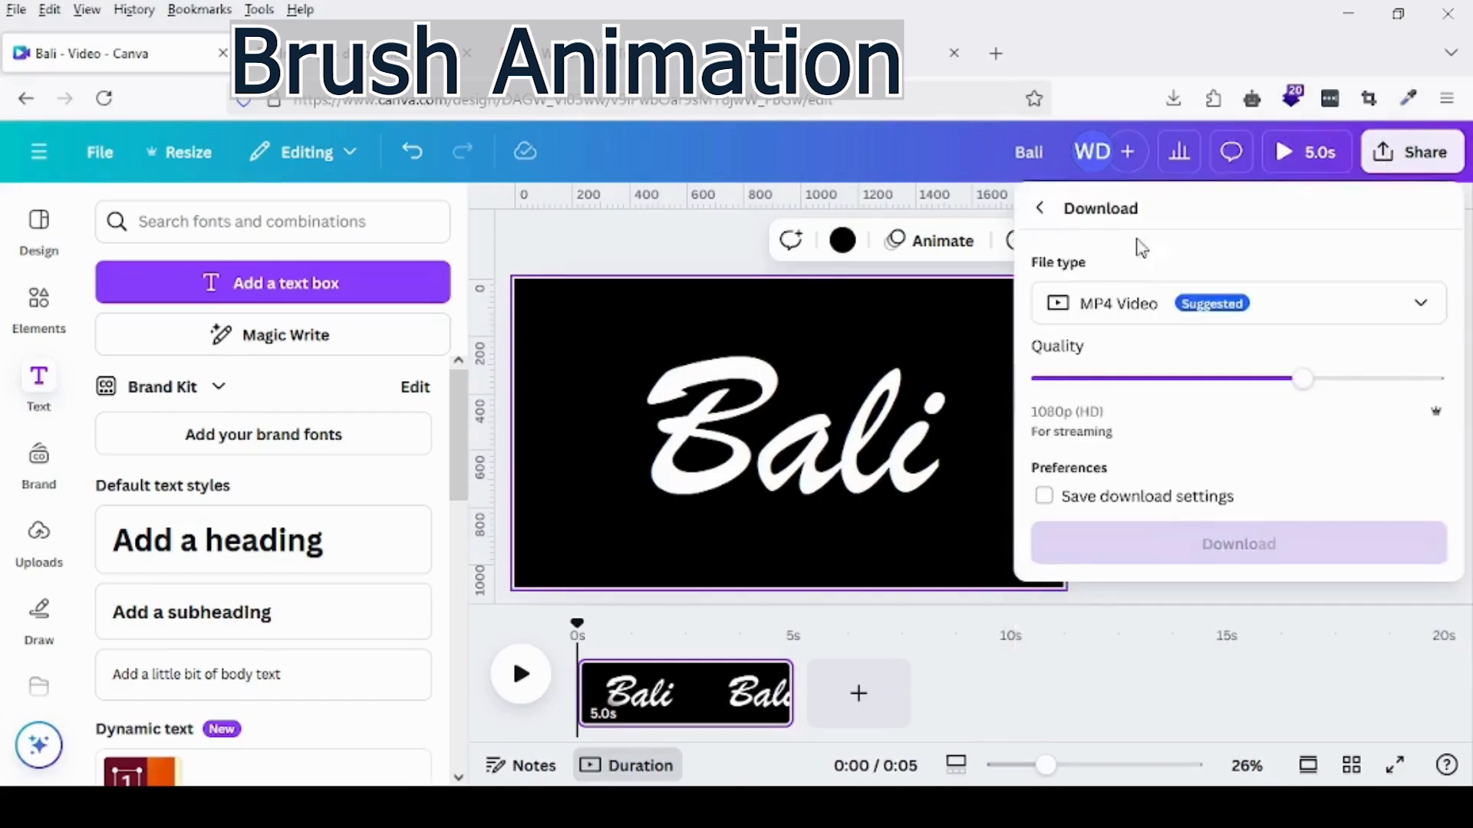
click(1126, 306)
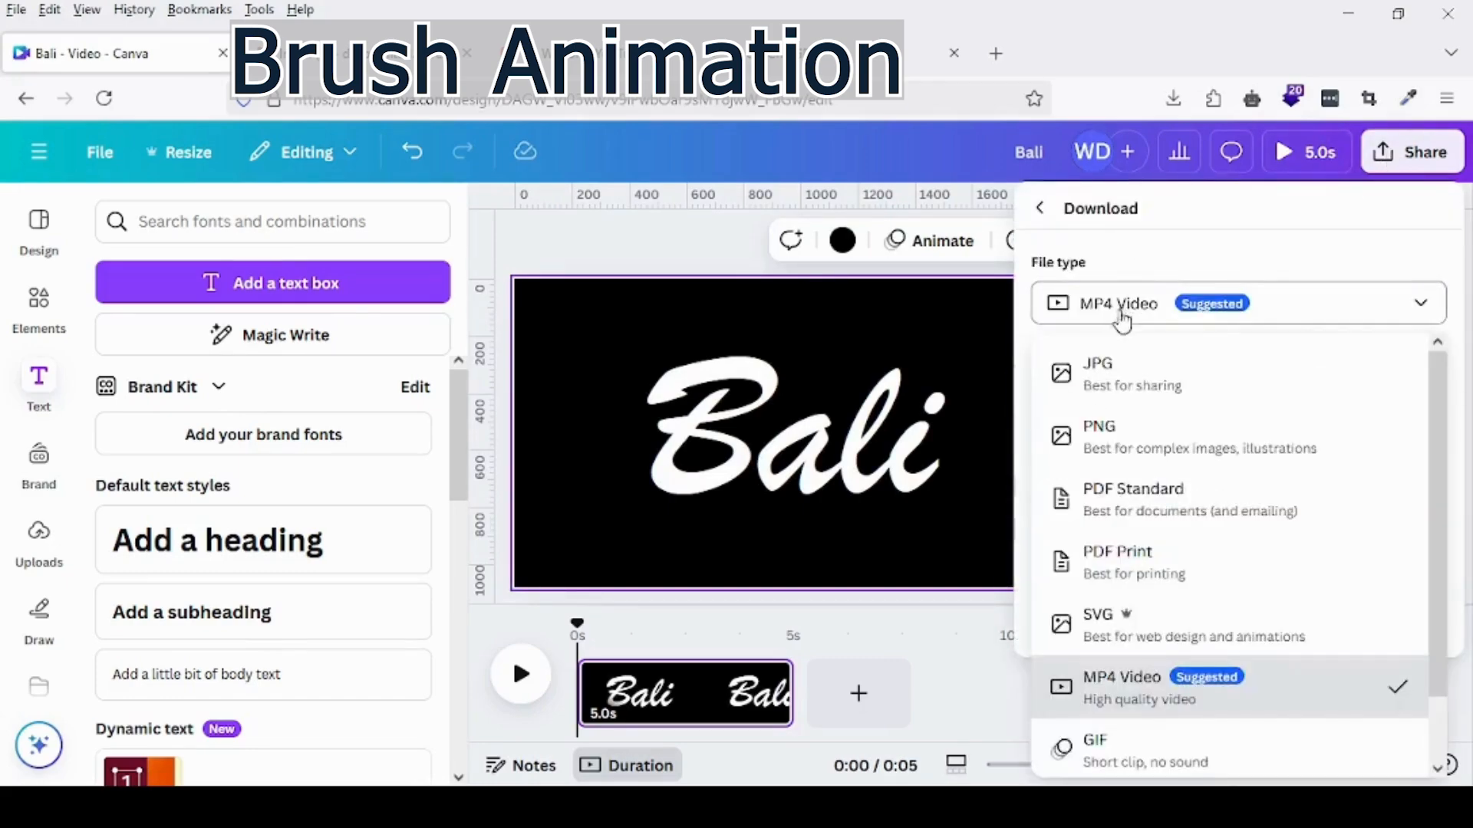
click(1111, 434)
scroll(1117, 473, down, 1)
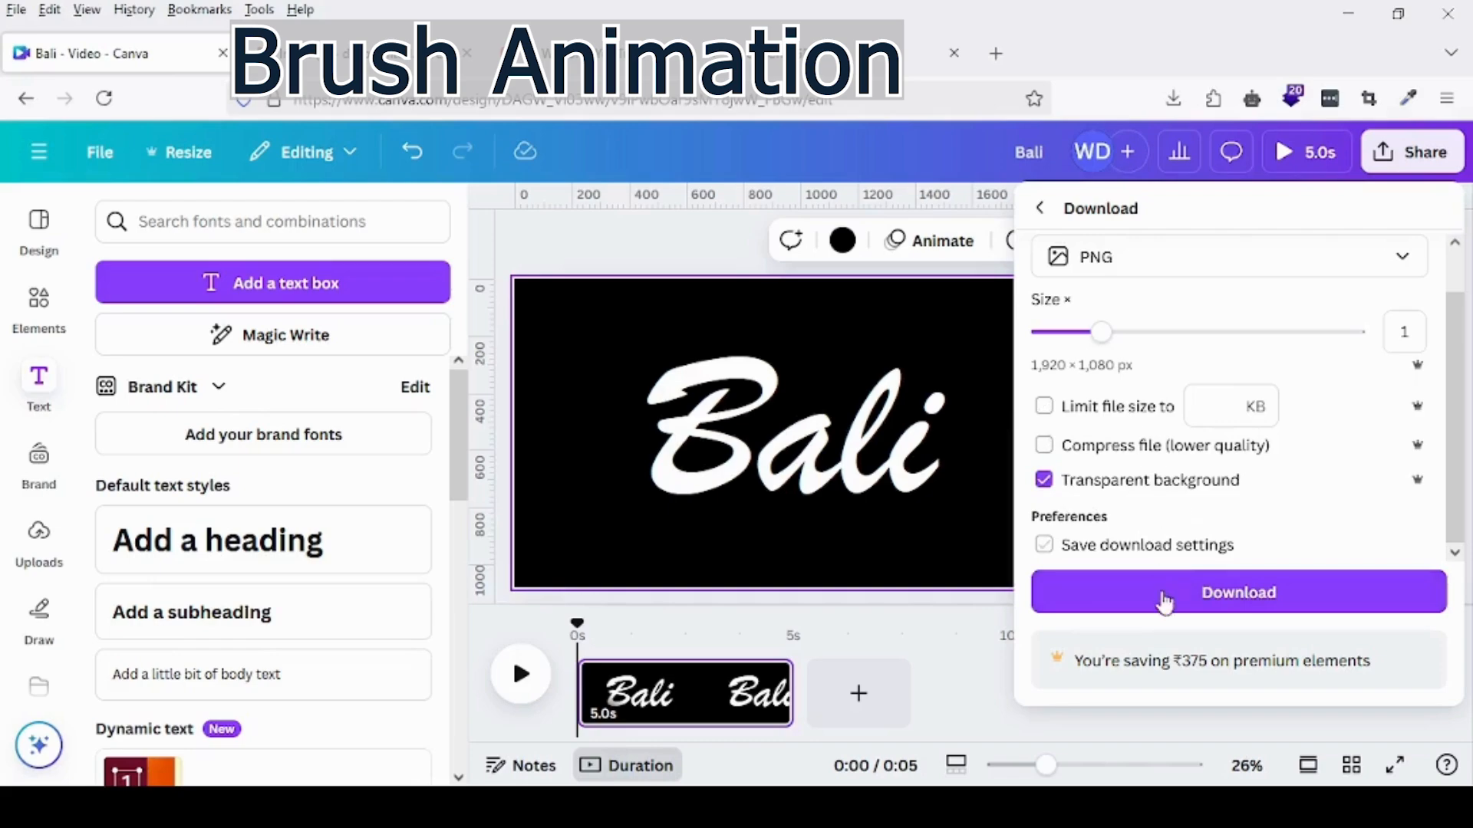
click(1163, 600)
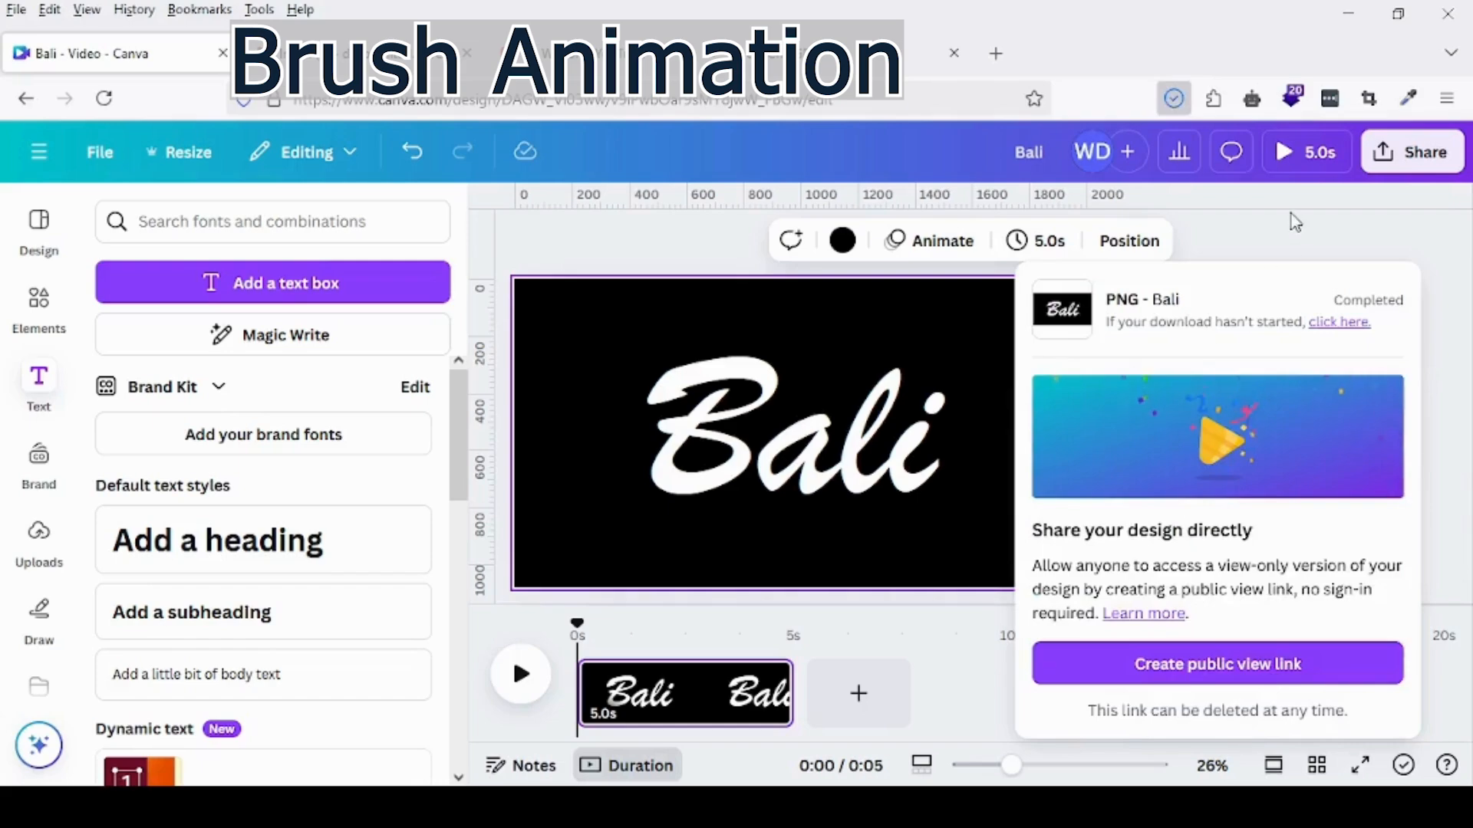
Step: Add the downloaded solid Bali PNG to the uploaded images
click(1286, 223)
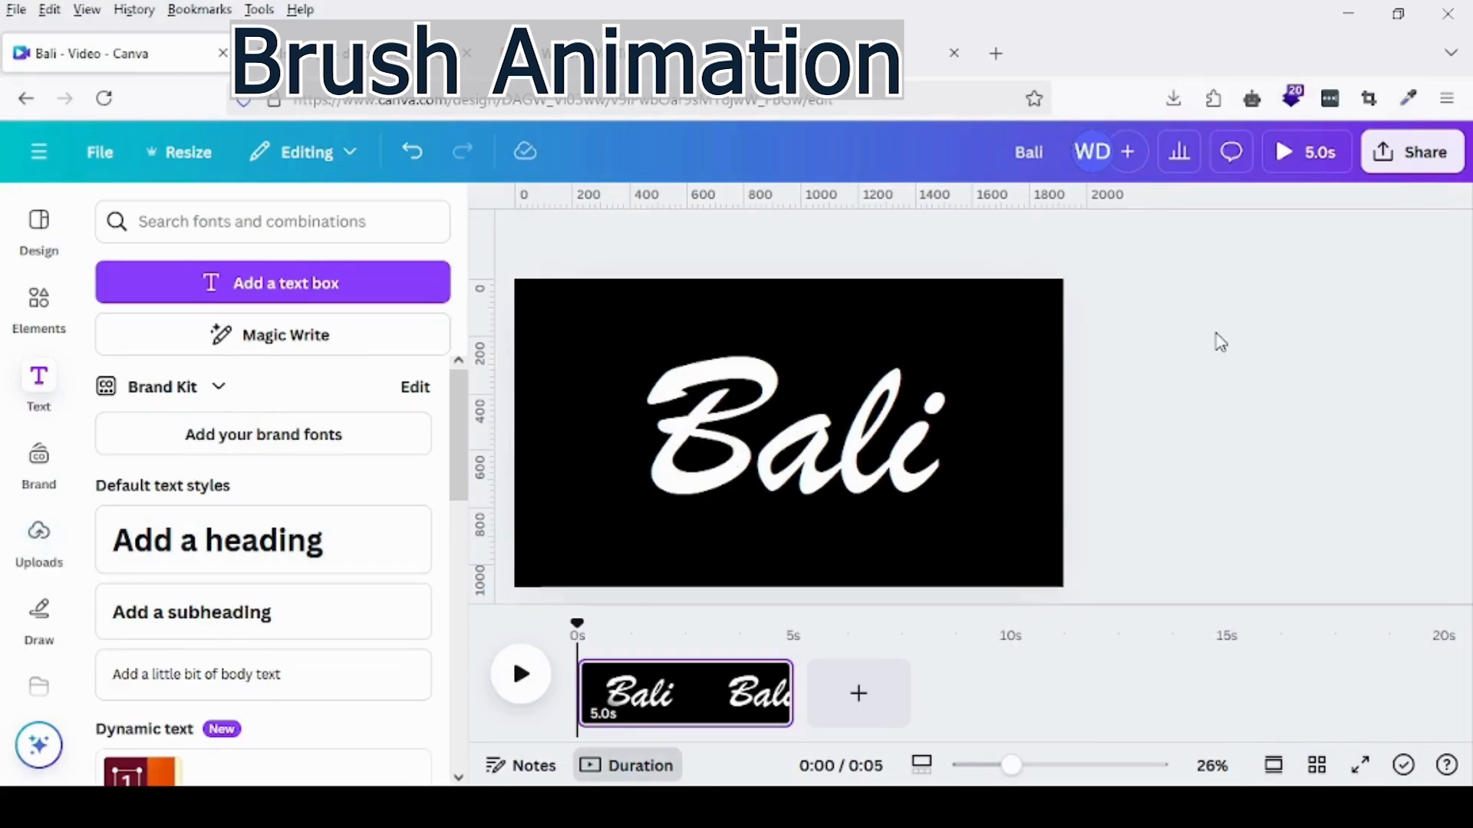
click(42, 566)
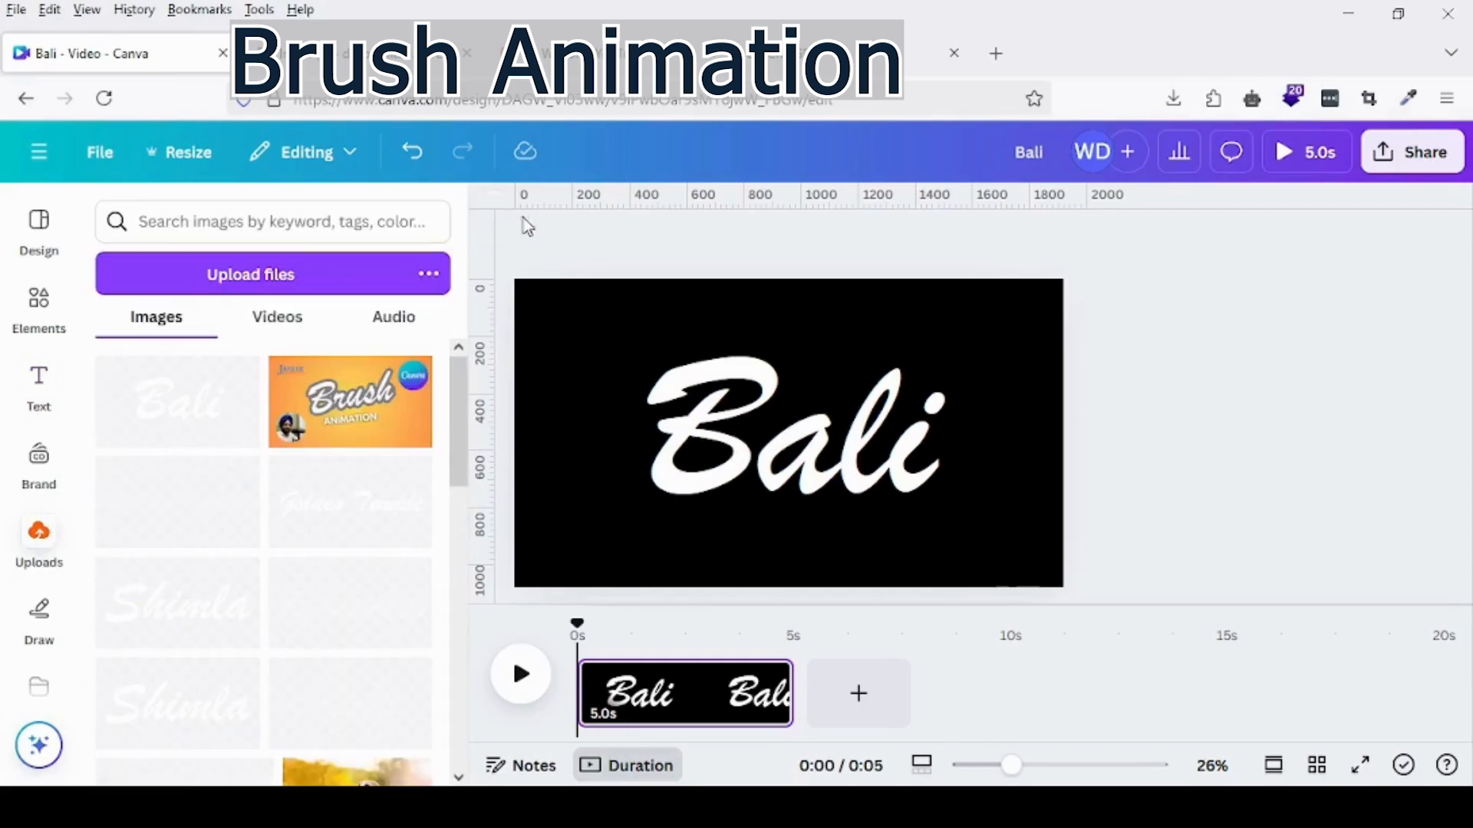
click(495, 208)
Step: Apply the Hollow effect to the Bali heading with its thickness set to 1
click(815, 412)
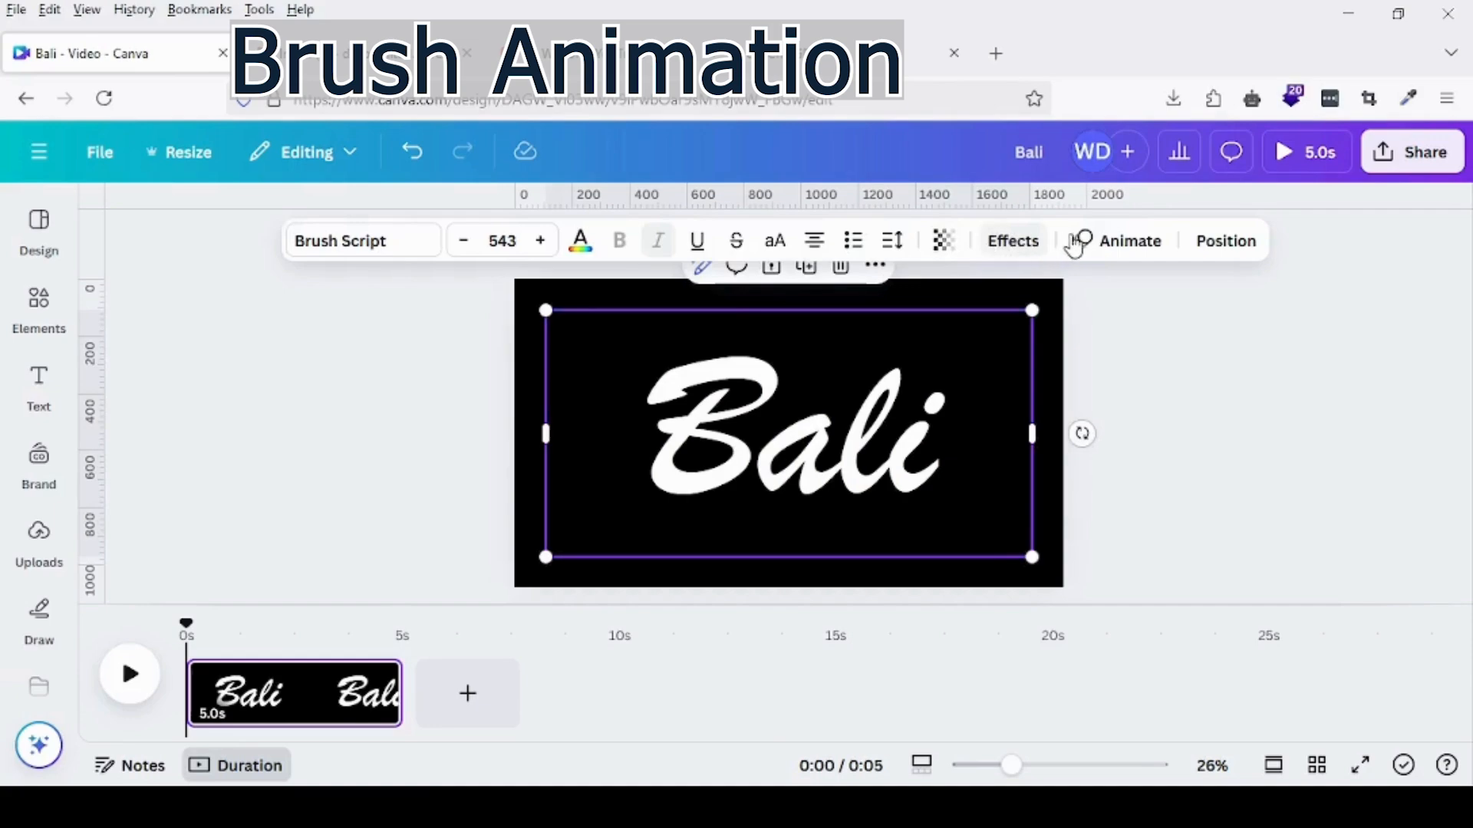
click(1013, 241)
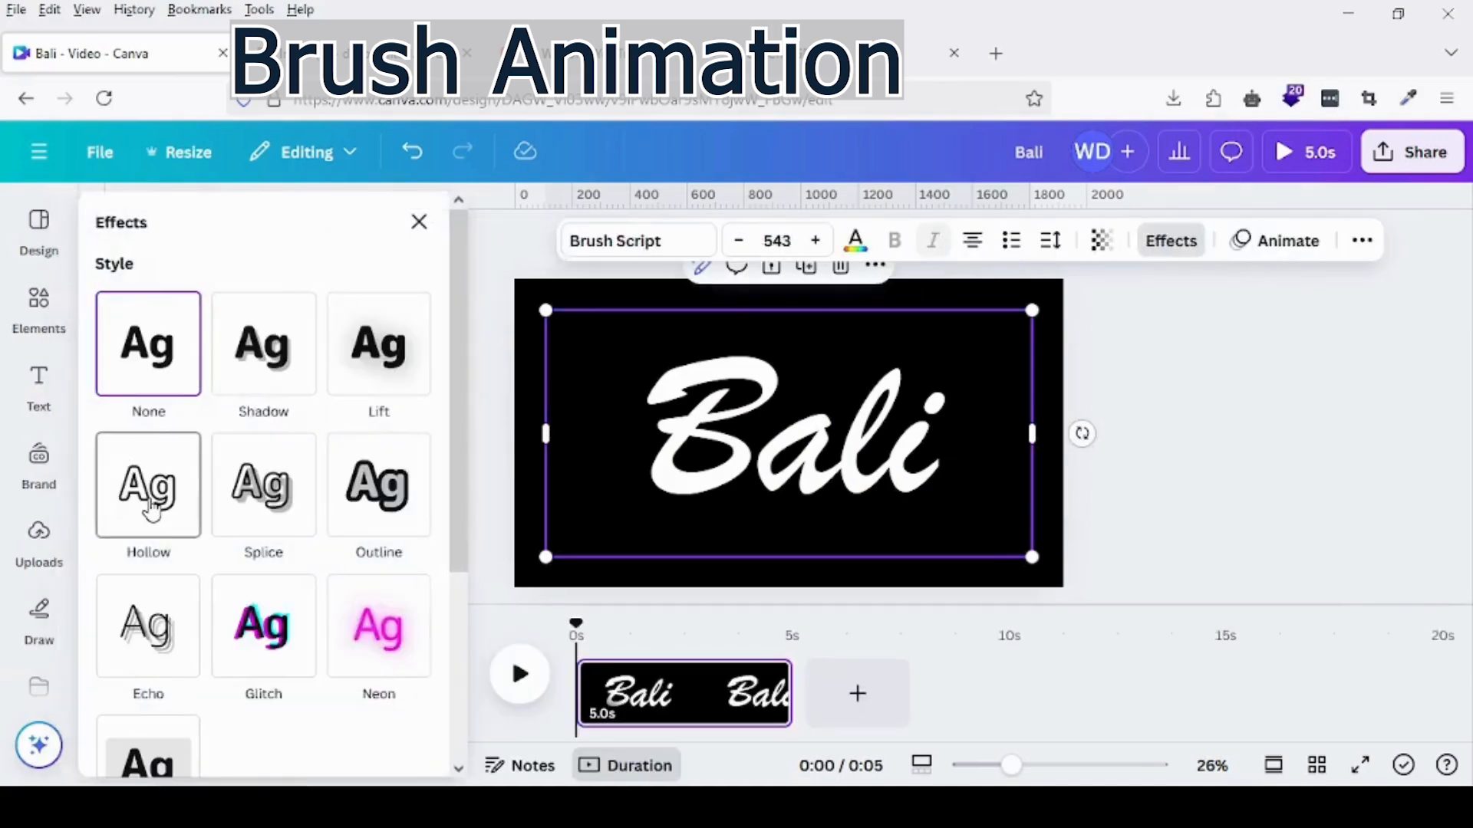
click(151, 509)
drag(191, 627, 73, 645)
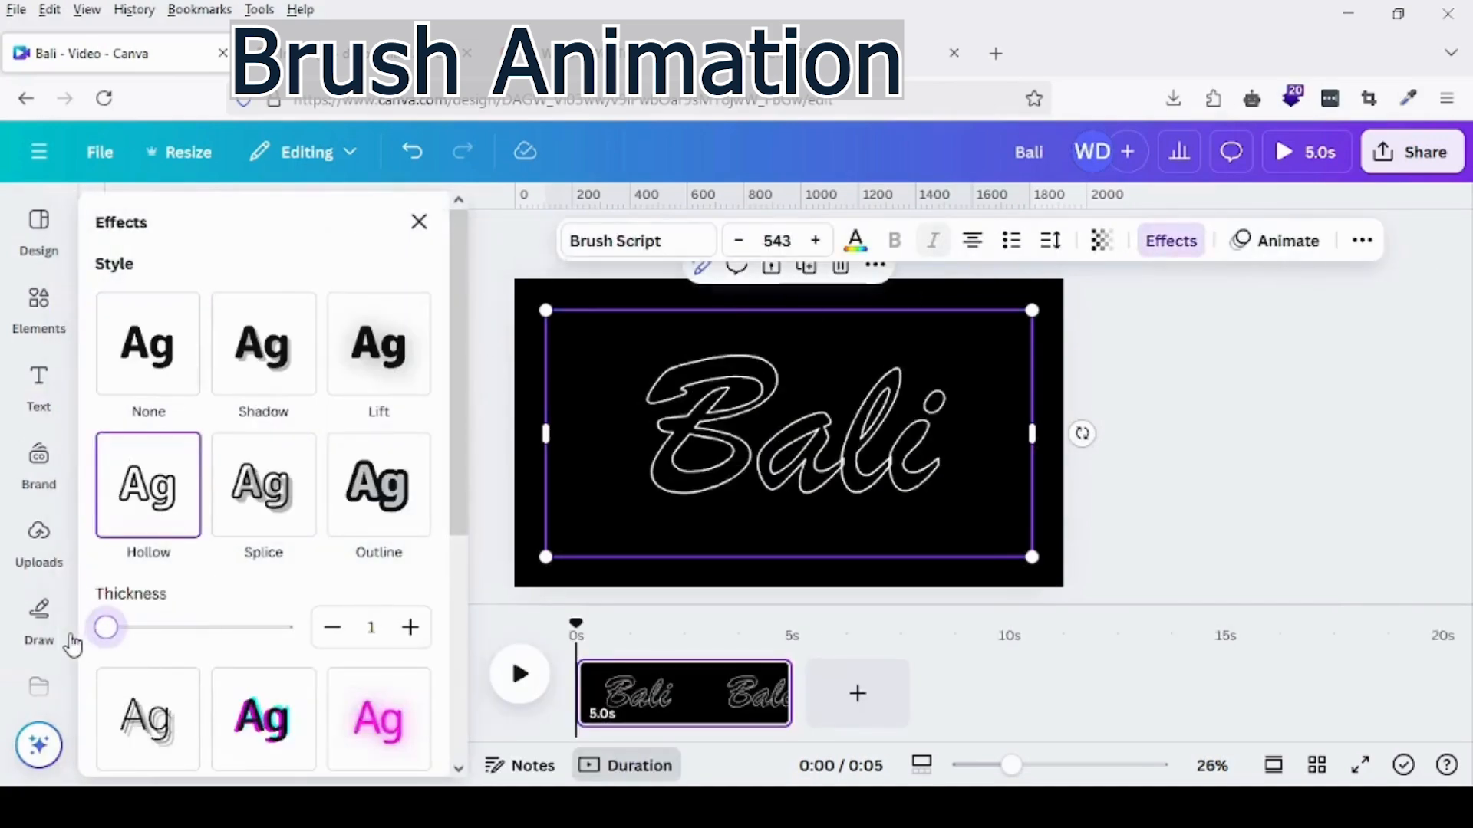
click(1176, 362)
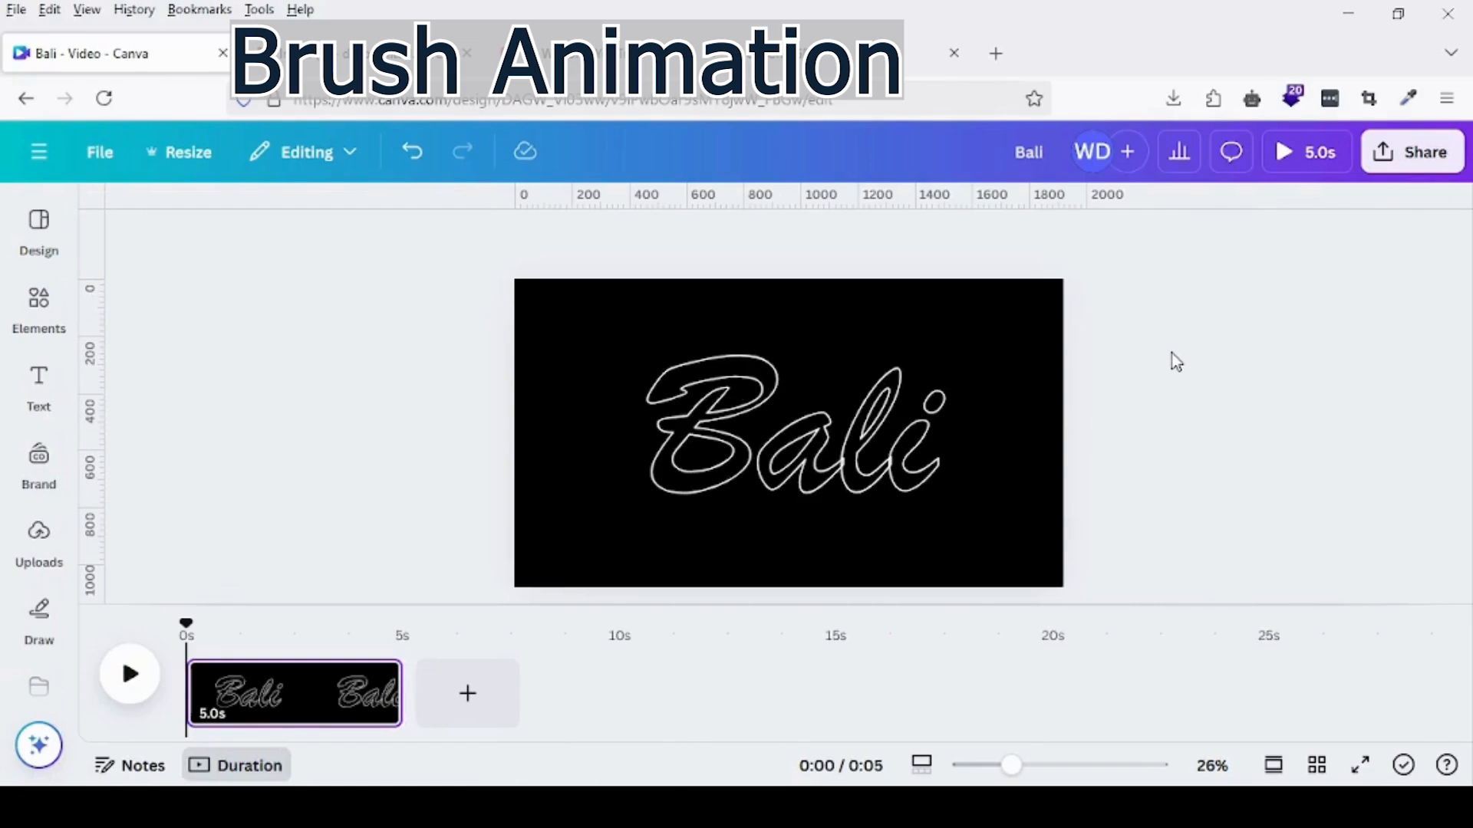
Step: Download the hollow Bali design as a PNG with a transparent background and add that file to the uploaded images
click(1410, 150)
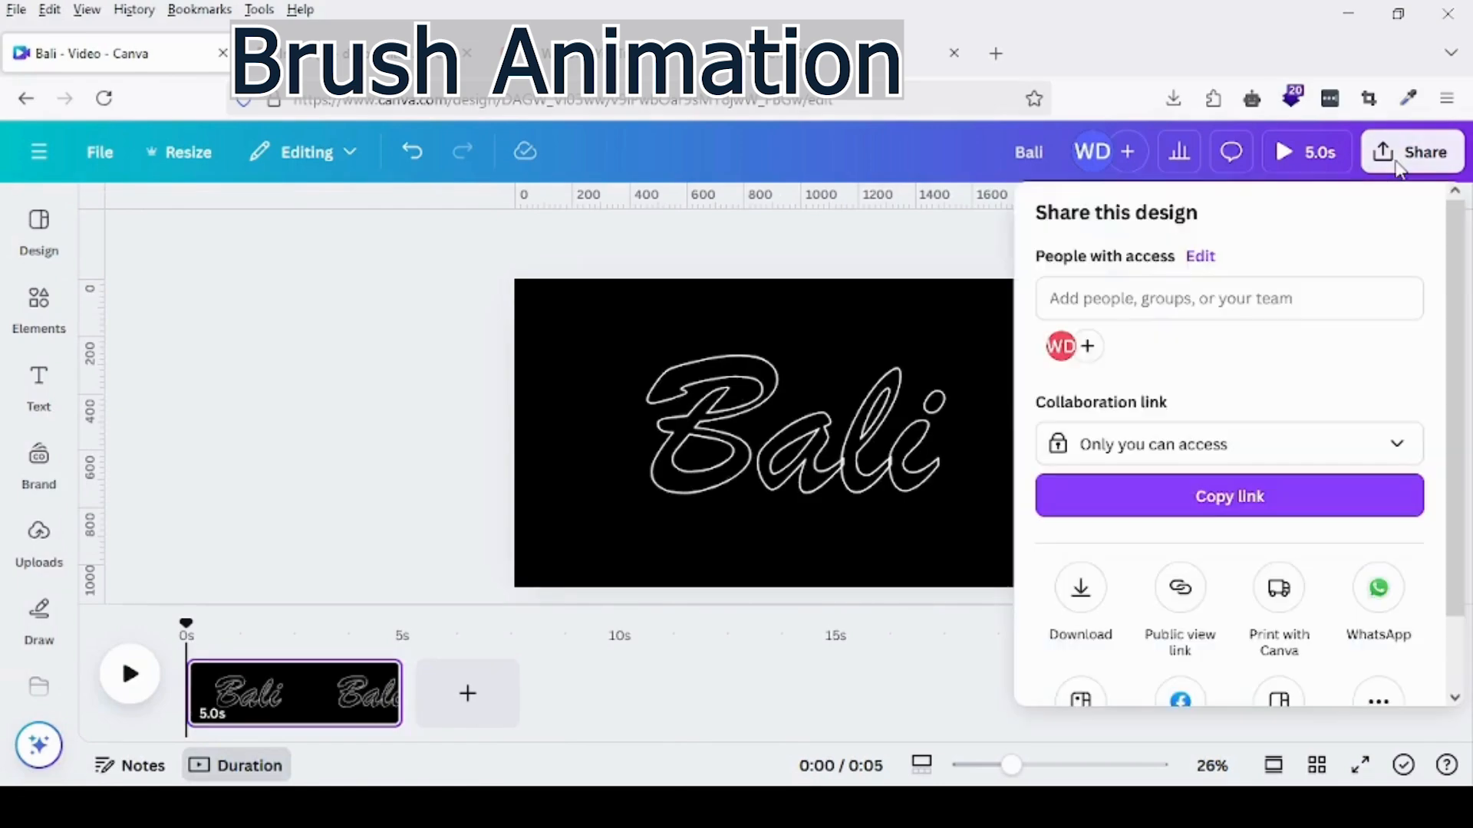
click(1094, 597)
click(1134, 301)
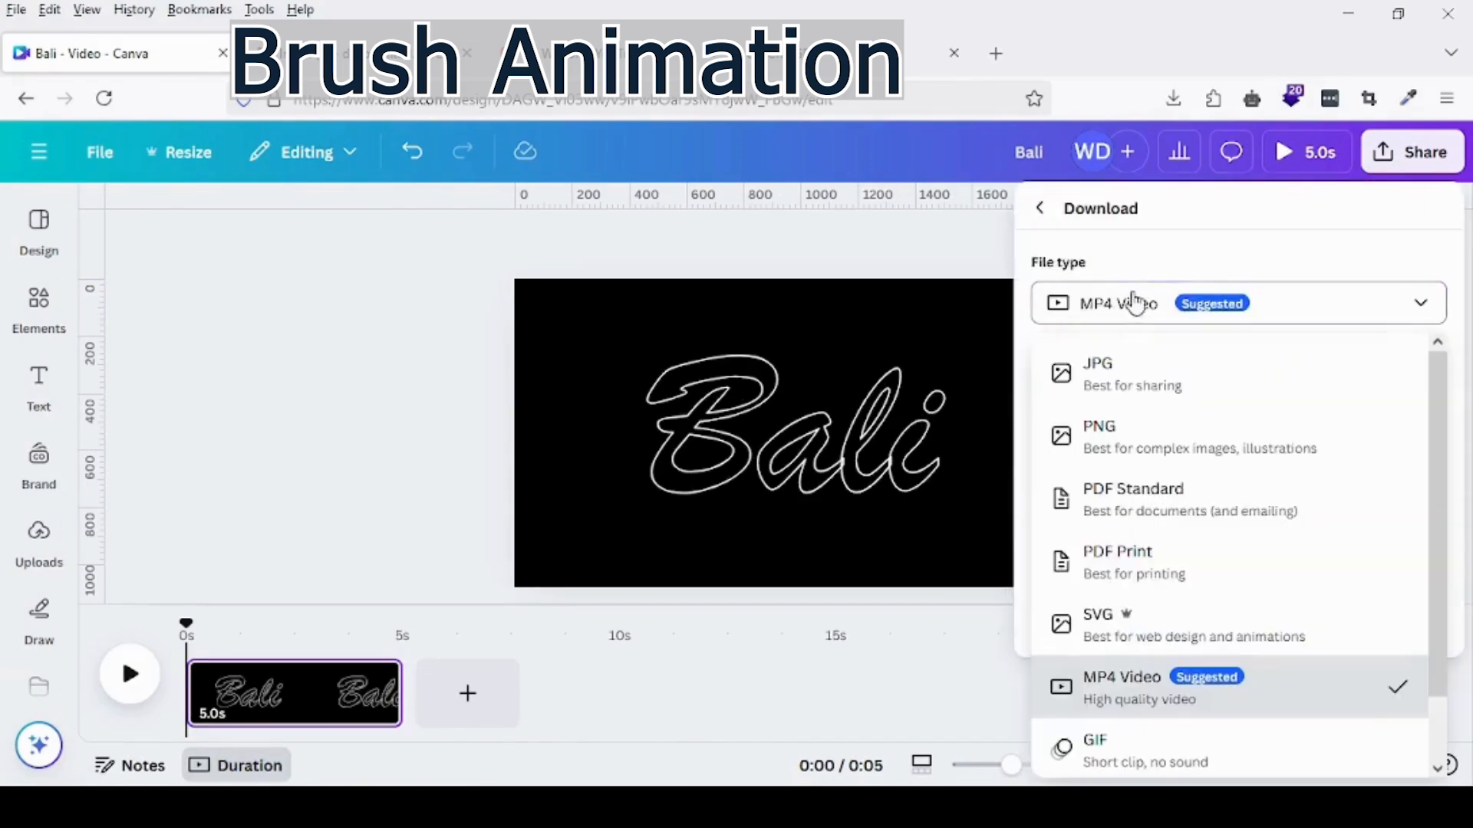
click(1111, 427)
scroll(1150, 479, down, 1)
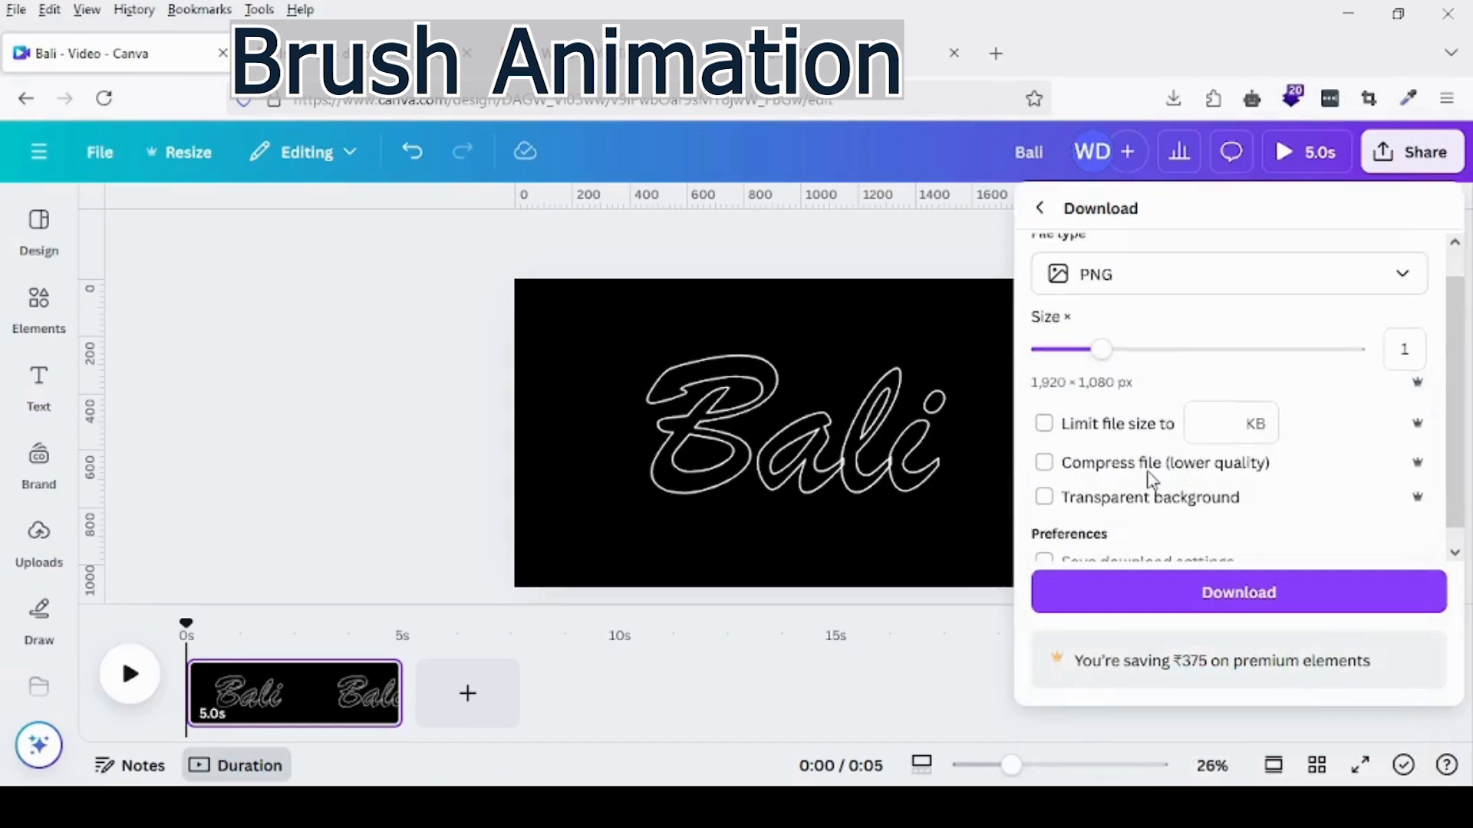
scroll(1150, 480, down, 1)
click(1147, 487)
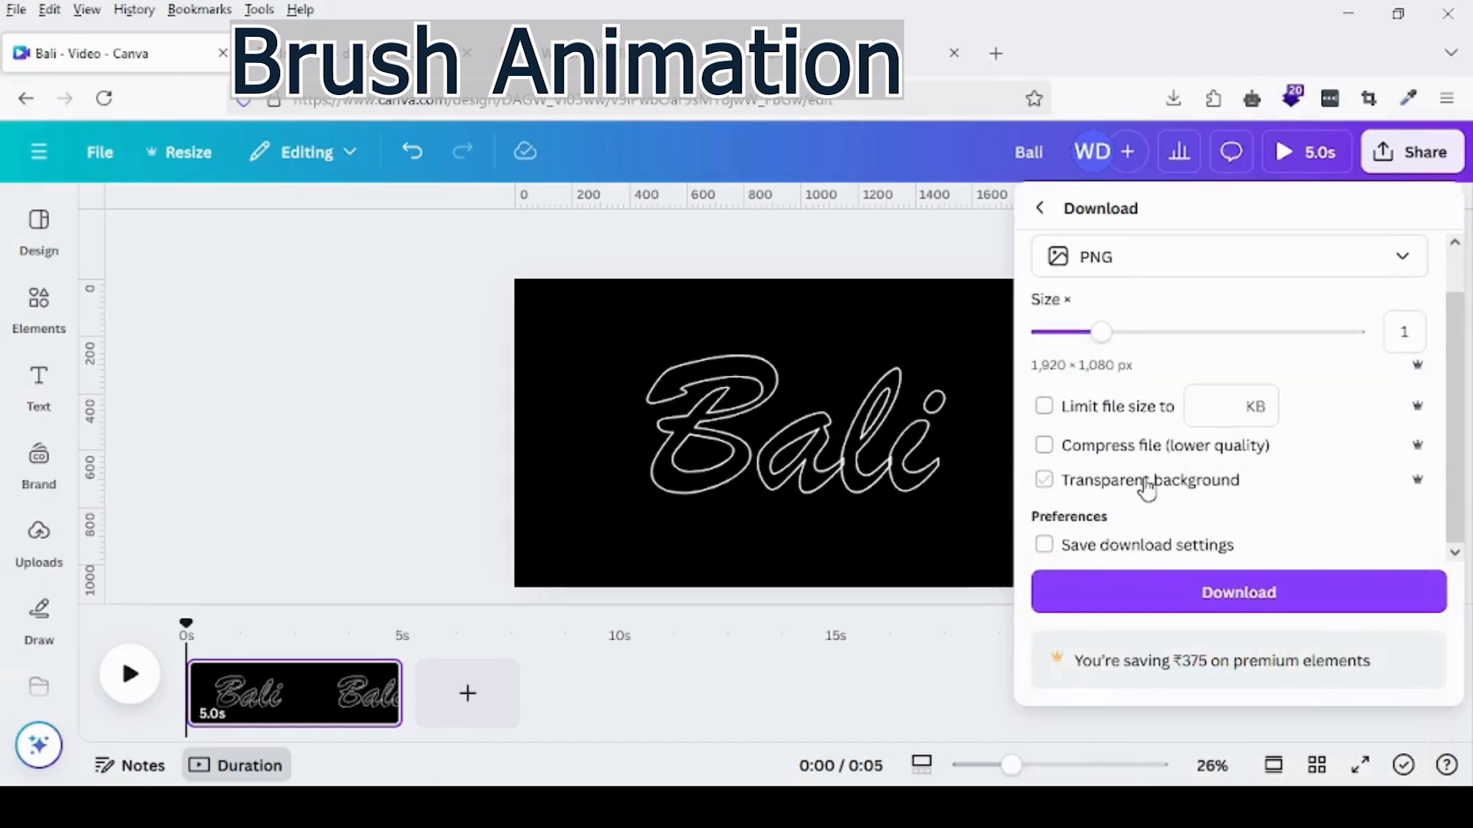
click(1168, 600)
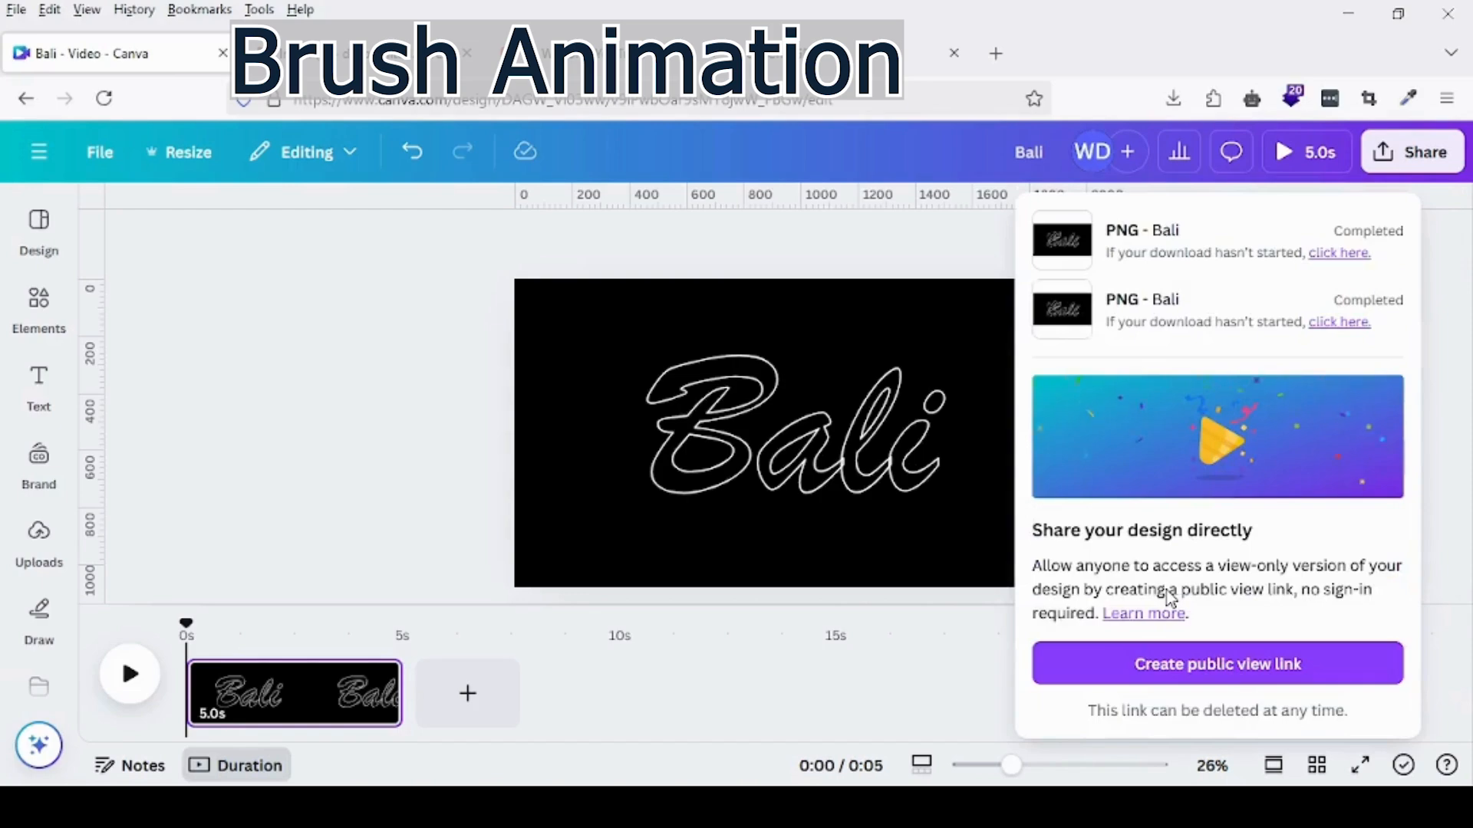
click(382, 453)
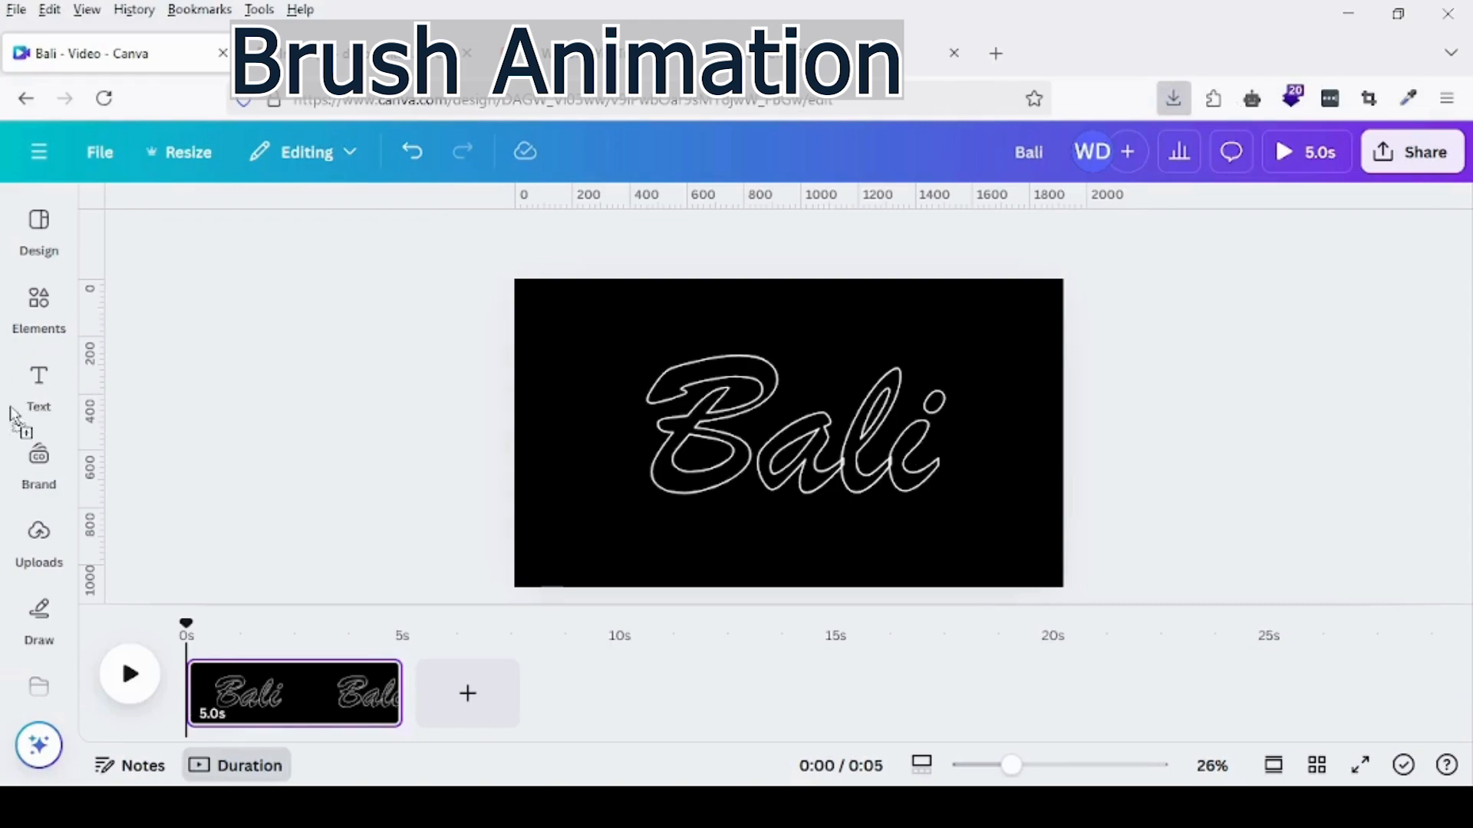
click(34, 554)
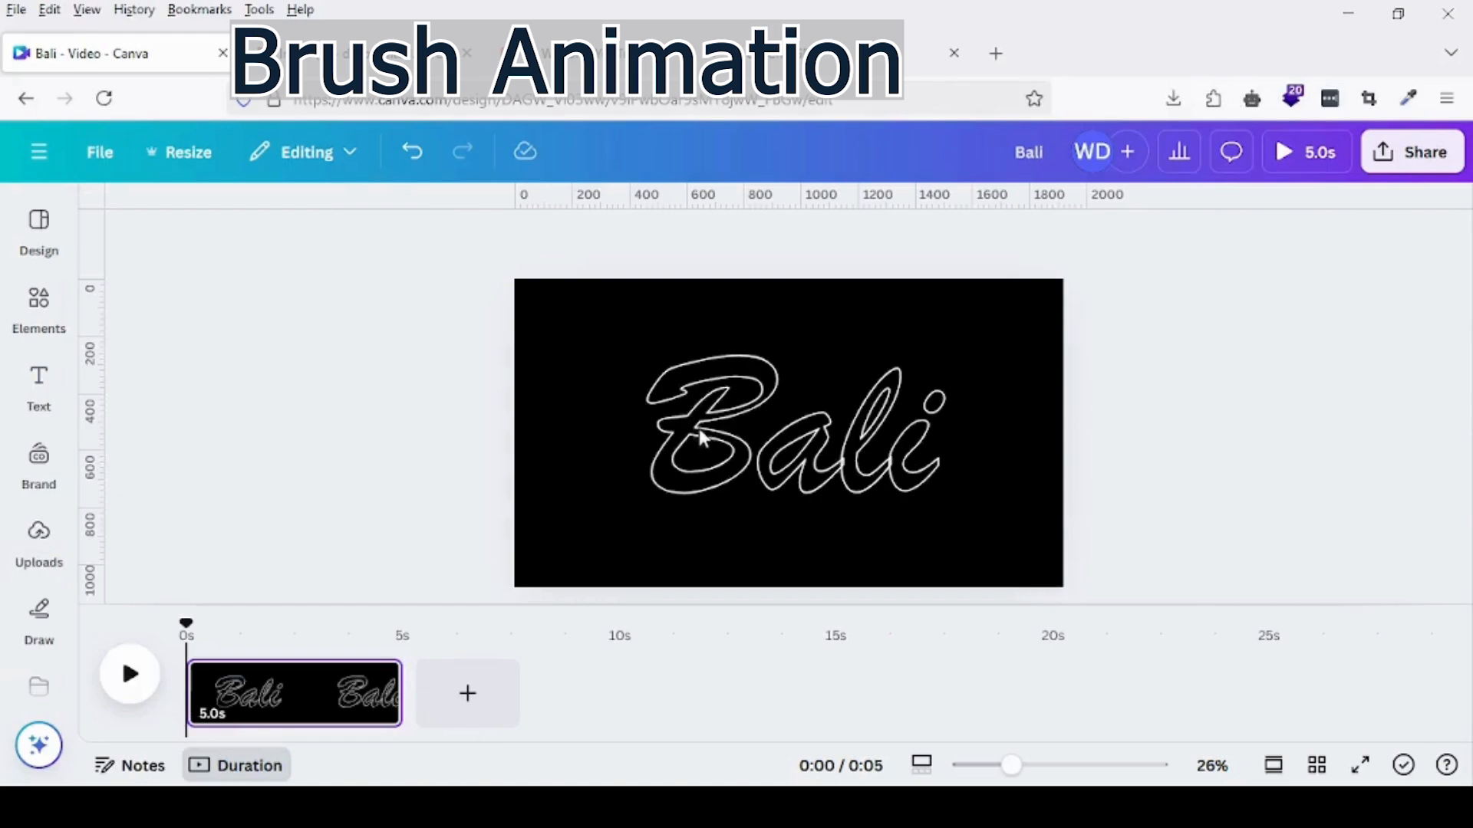
Step: Delete the hollow Bali heading from the page, leaving the black background
click(813, 443)
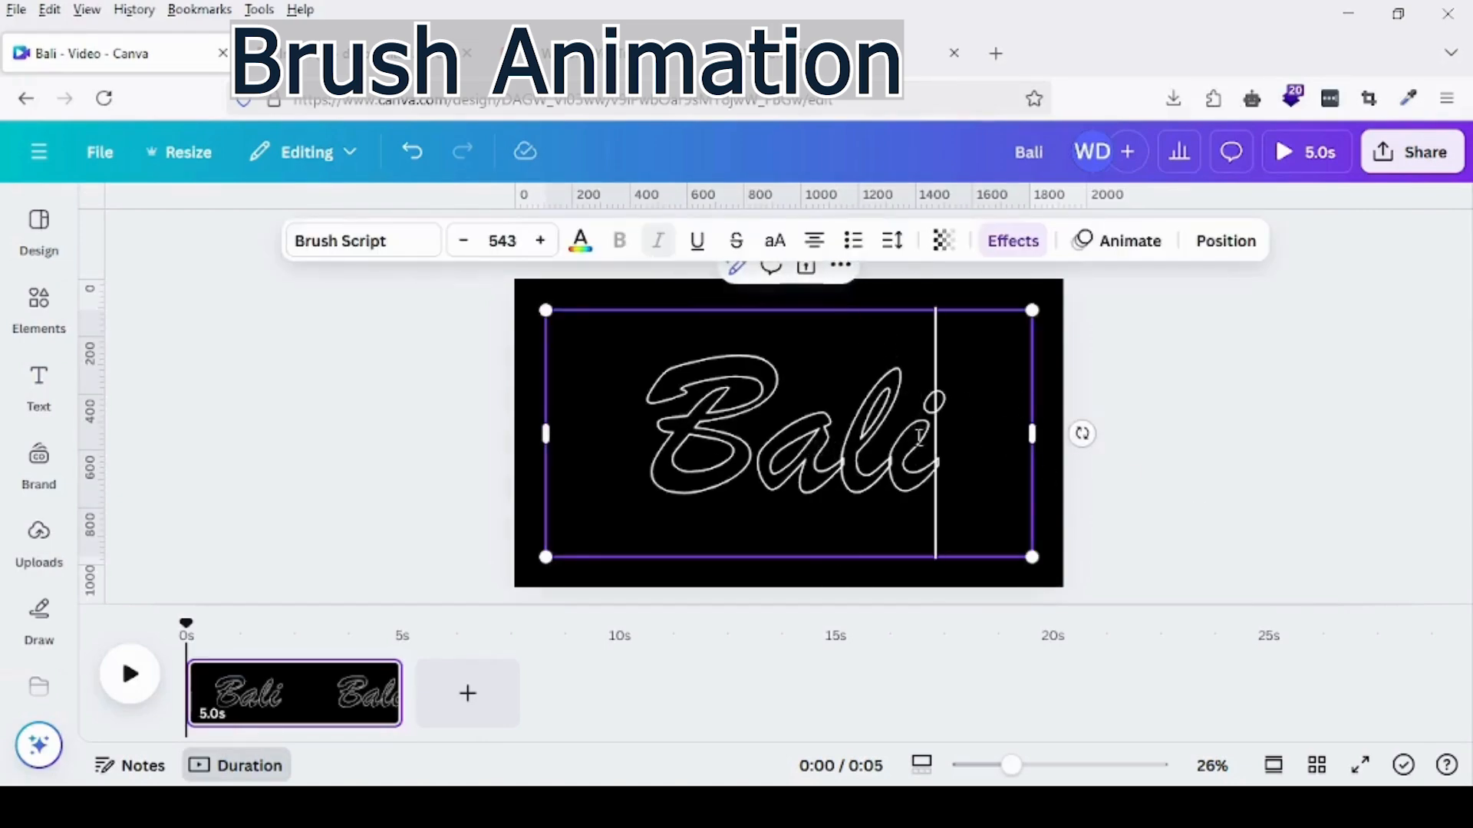
click(1241, 373)
click(915, 402)
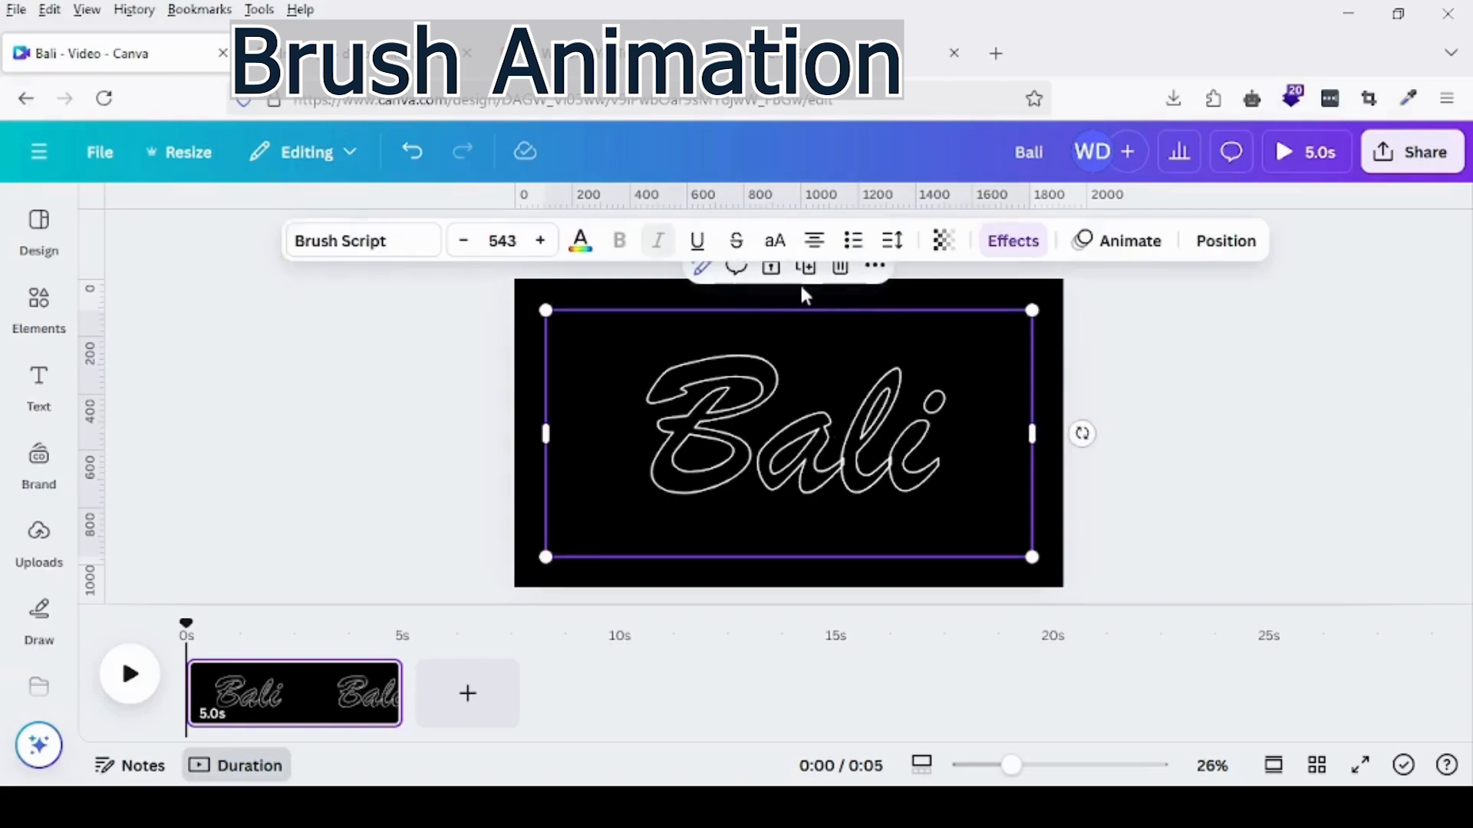
click(840, 270)
click(732, 370)
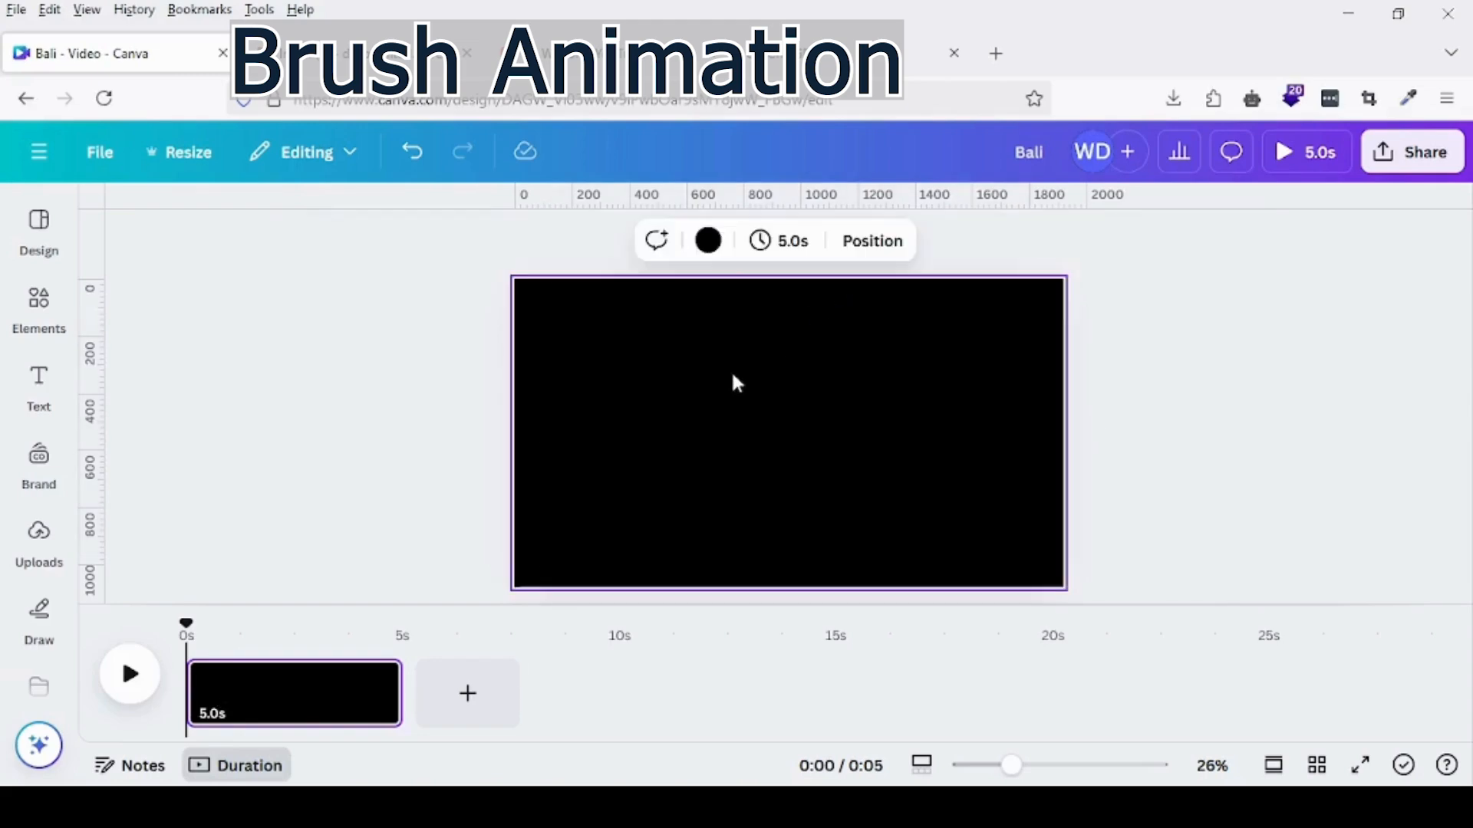
Step: Change the page background from the Brand Kit palette to white
click(708, 241)
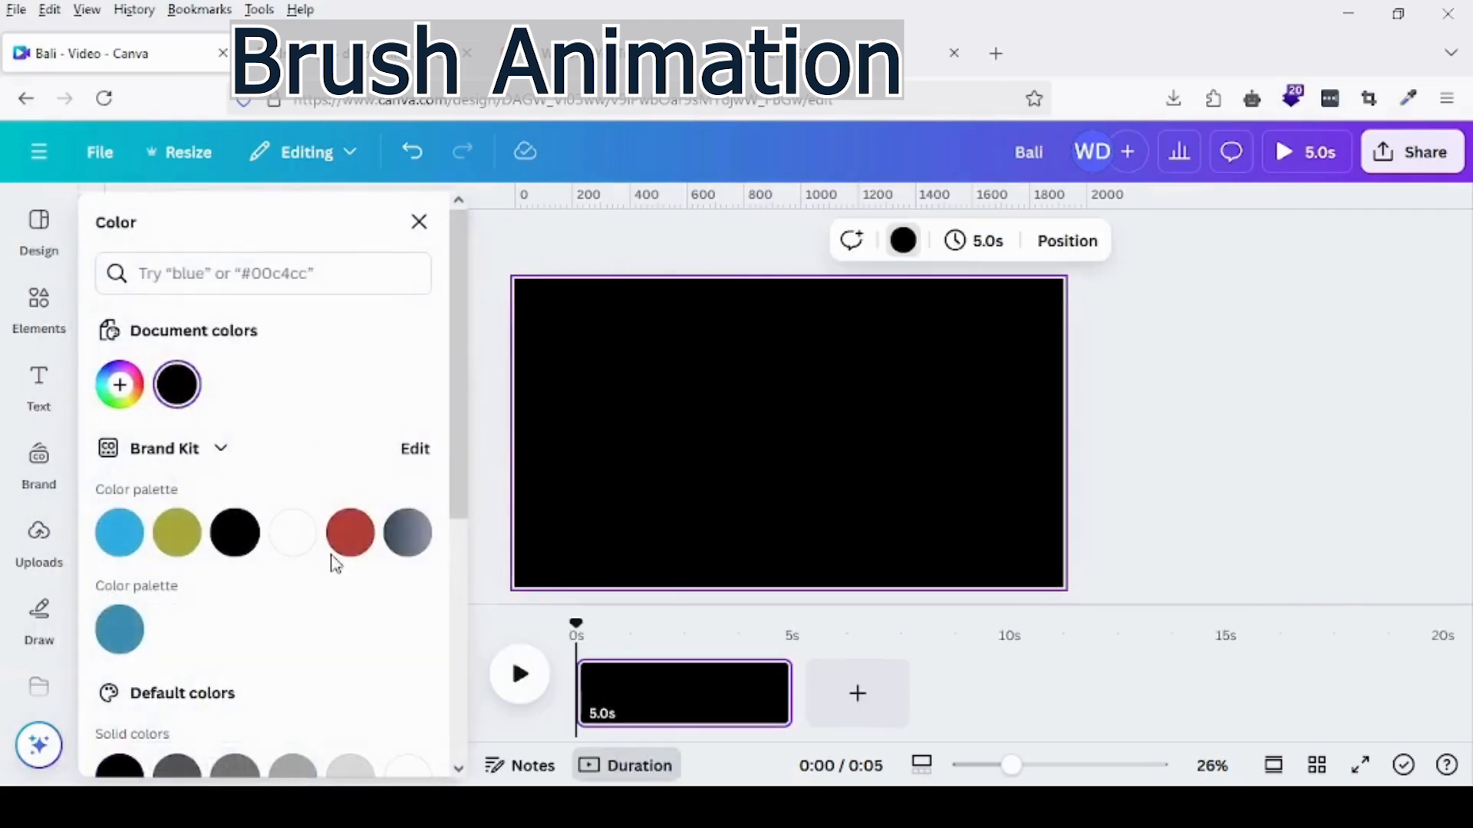
click(295, 549)
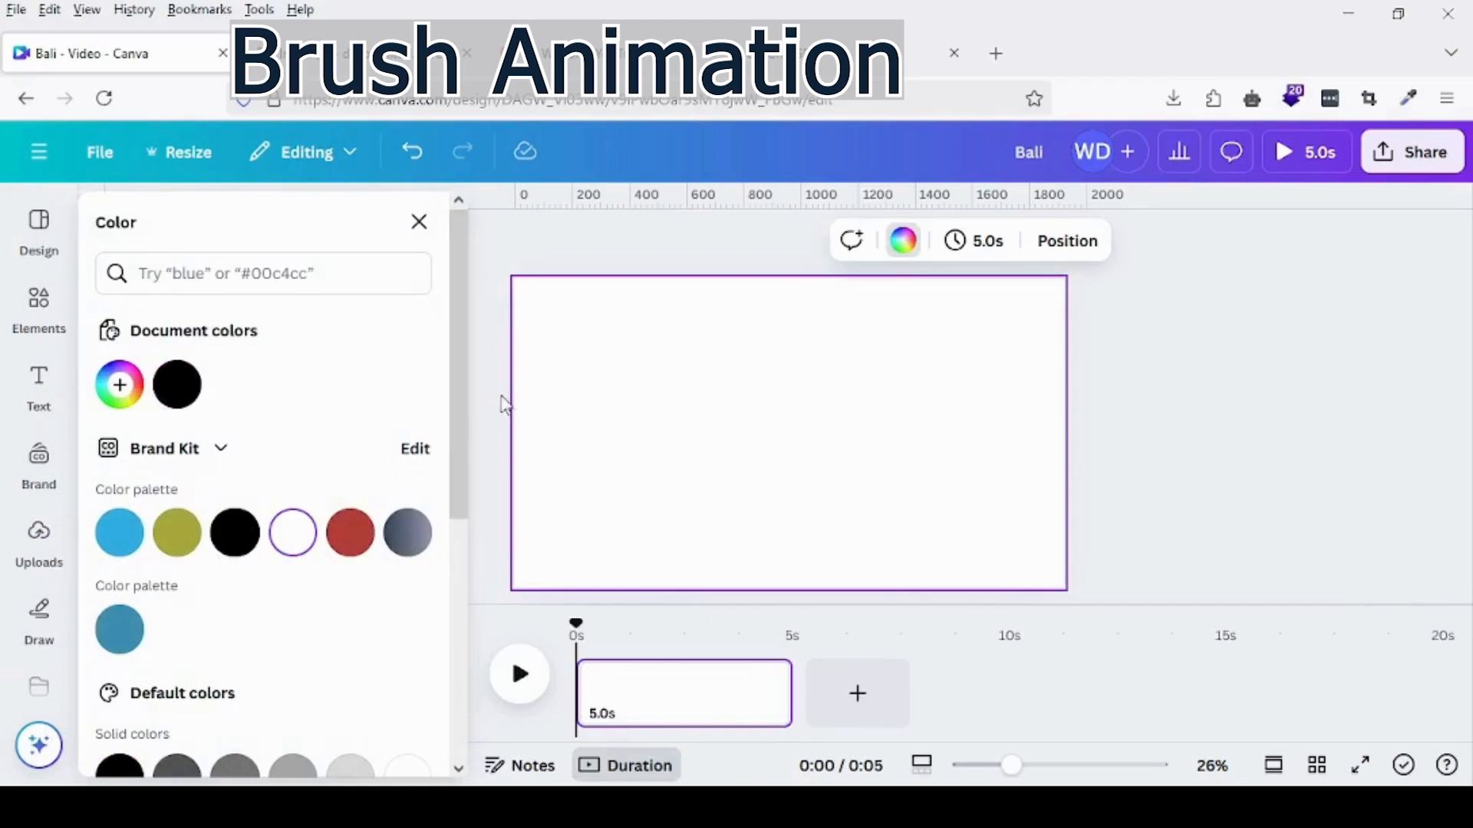
click(419, 223)
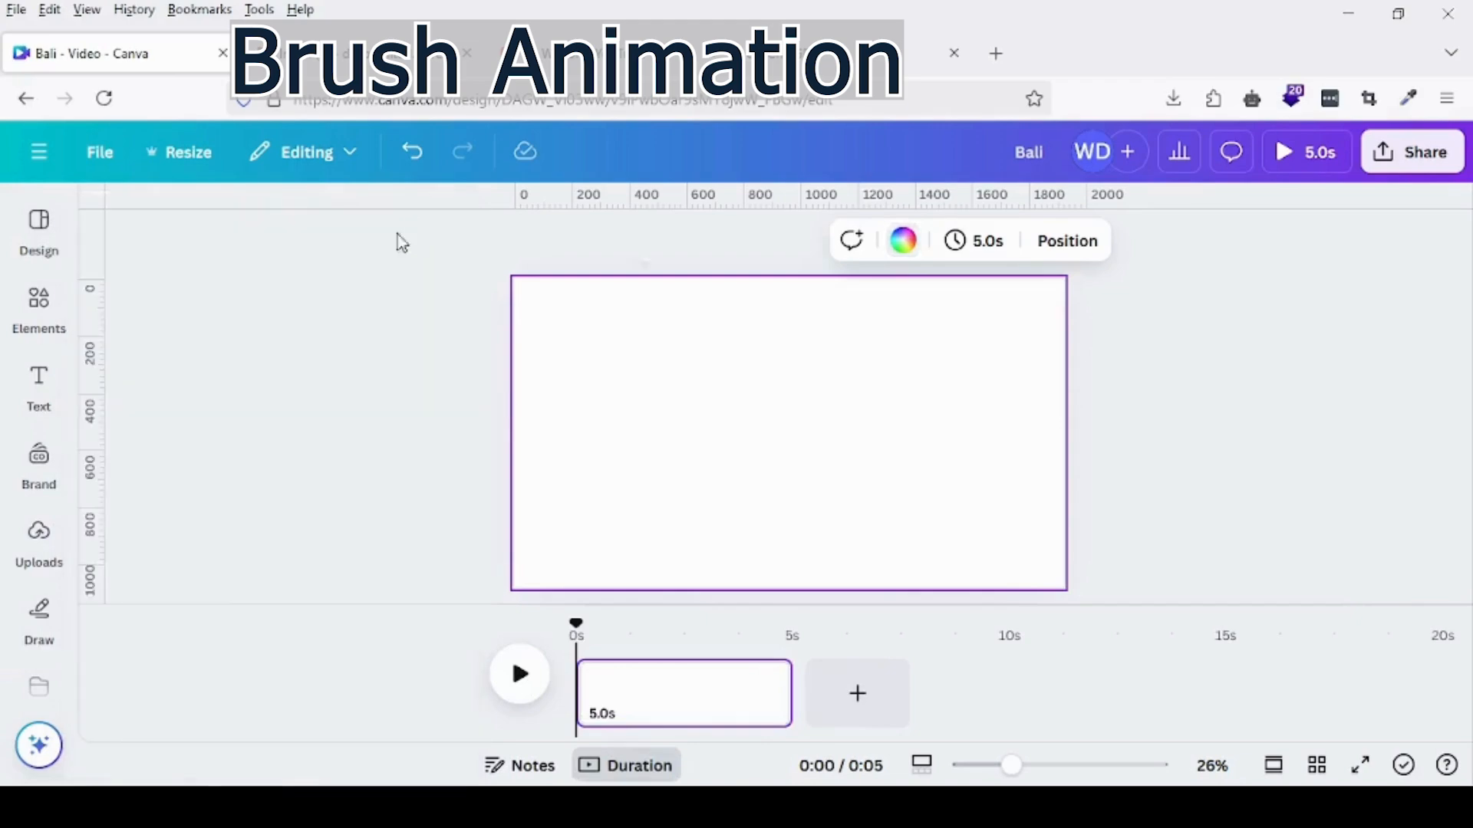
Step: Place the uploaded 15.8-second aerial coastline video without lettering on the page
click(50, 569)
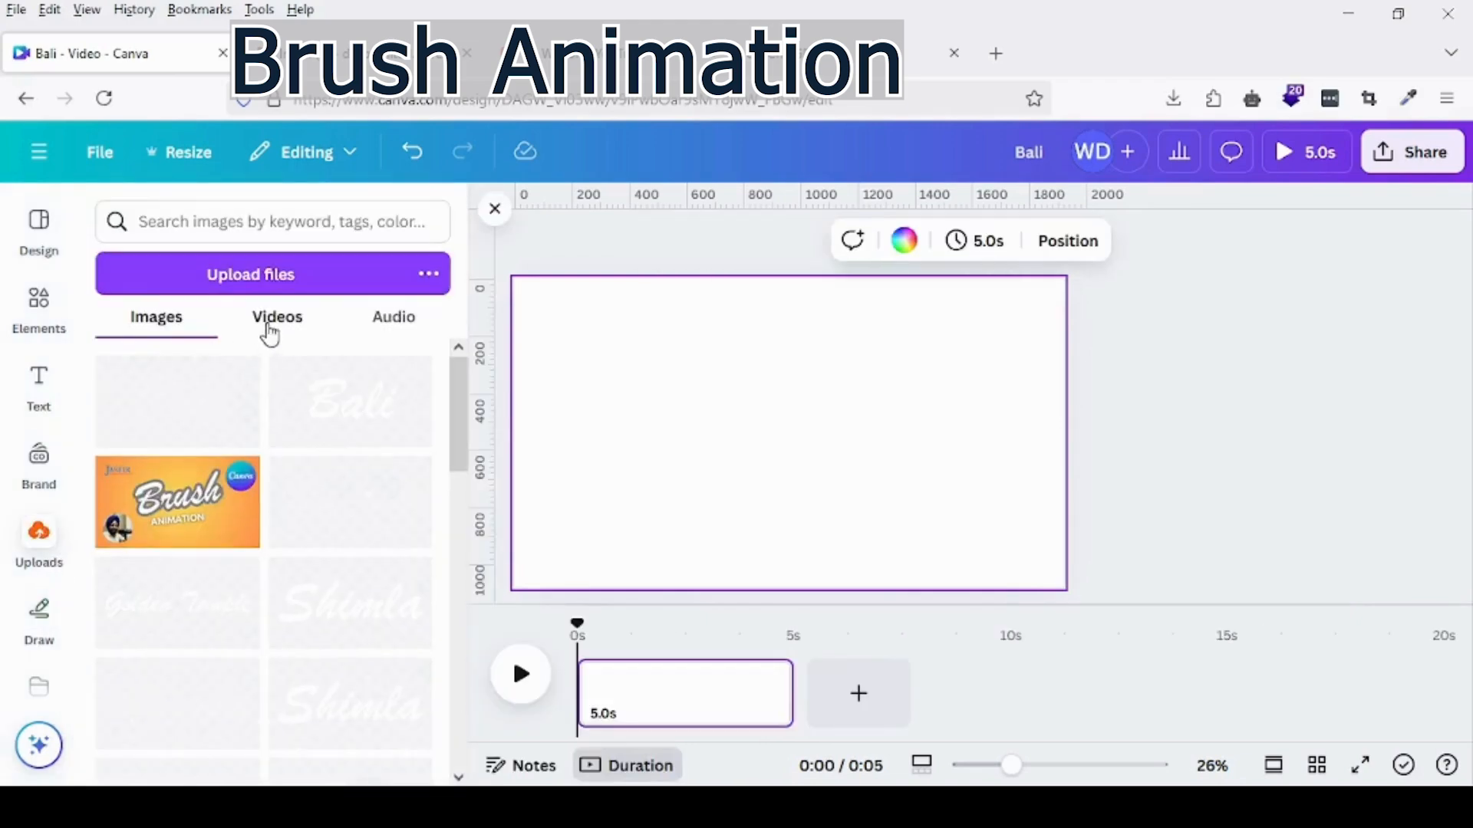
click(272, 326)
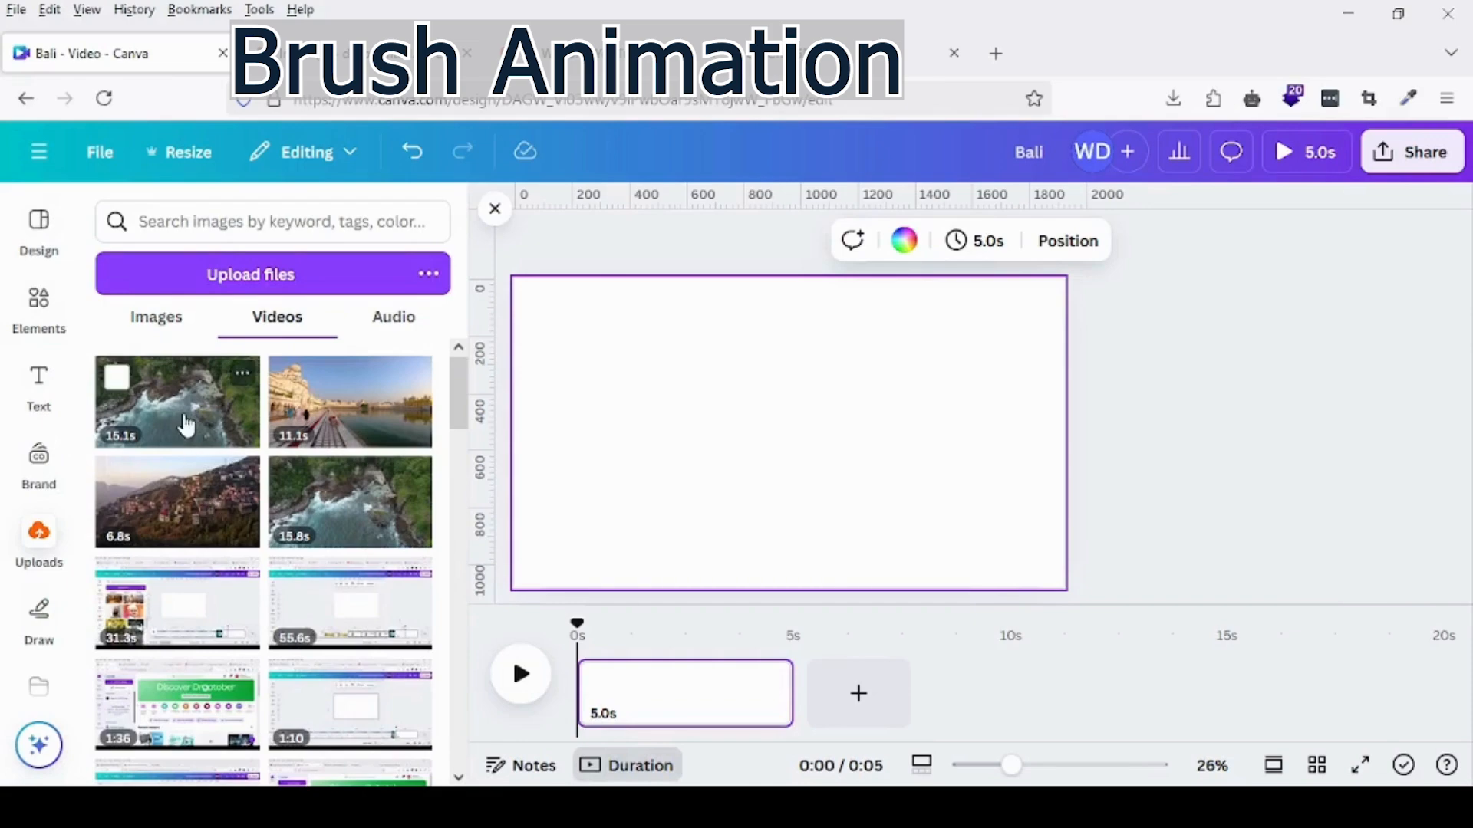
click(187, 426)
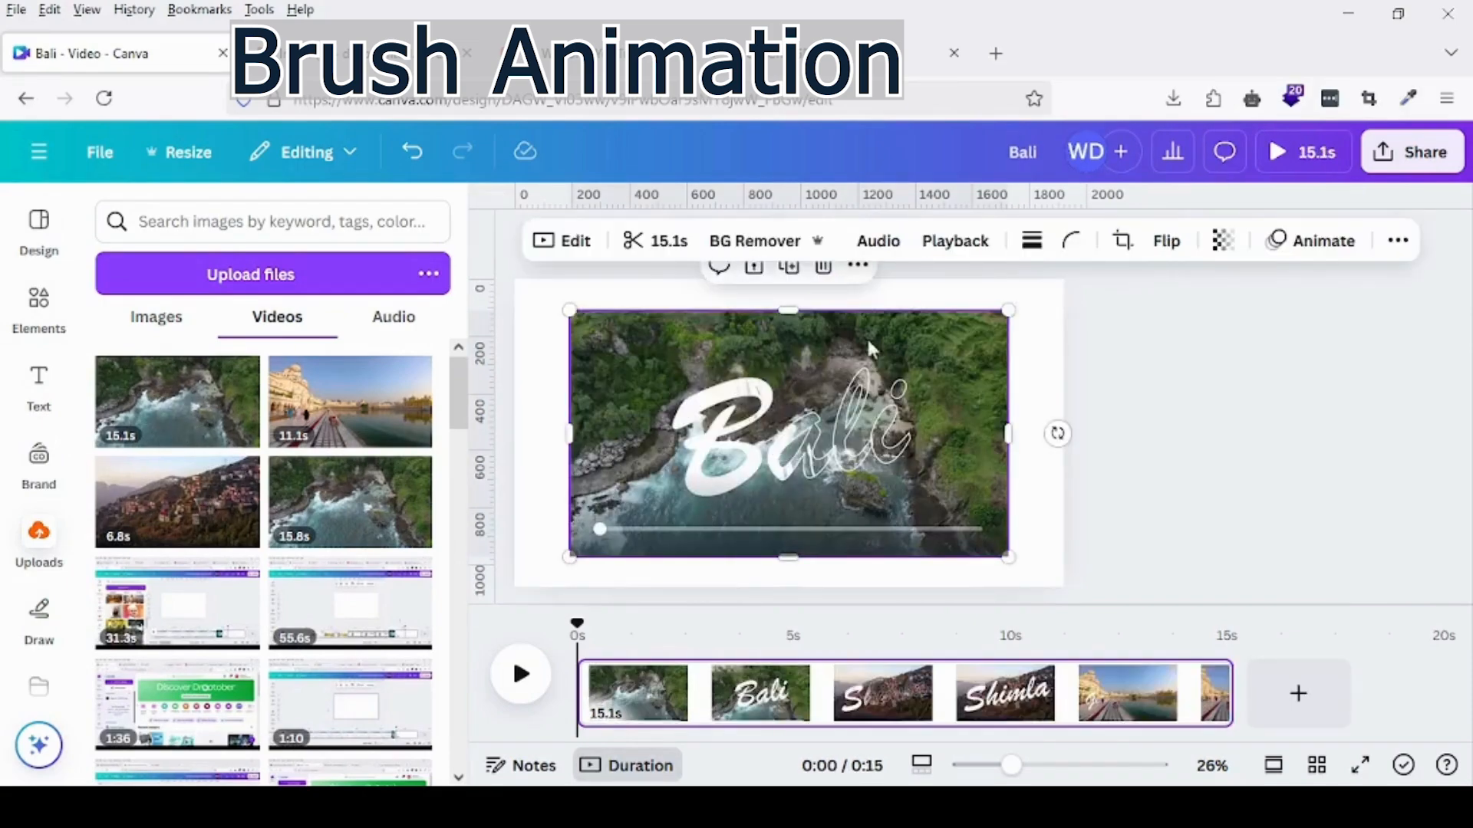
click(823, 267)
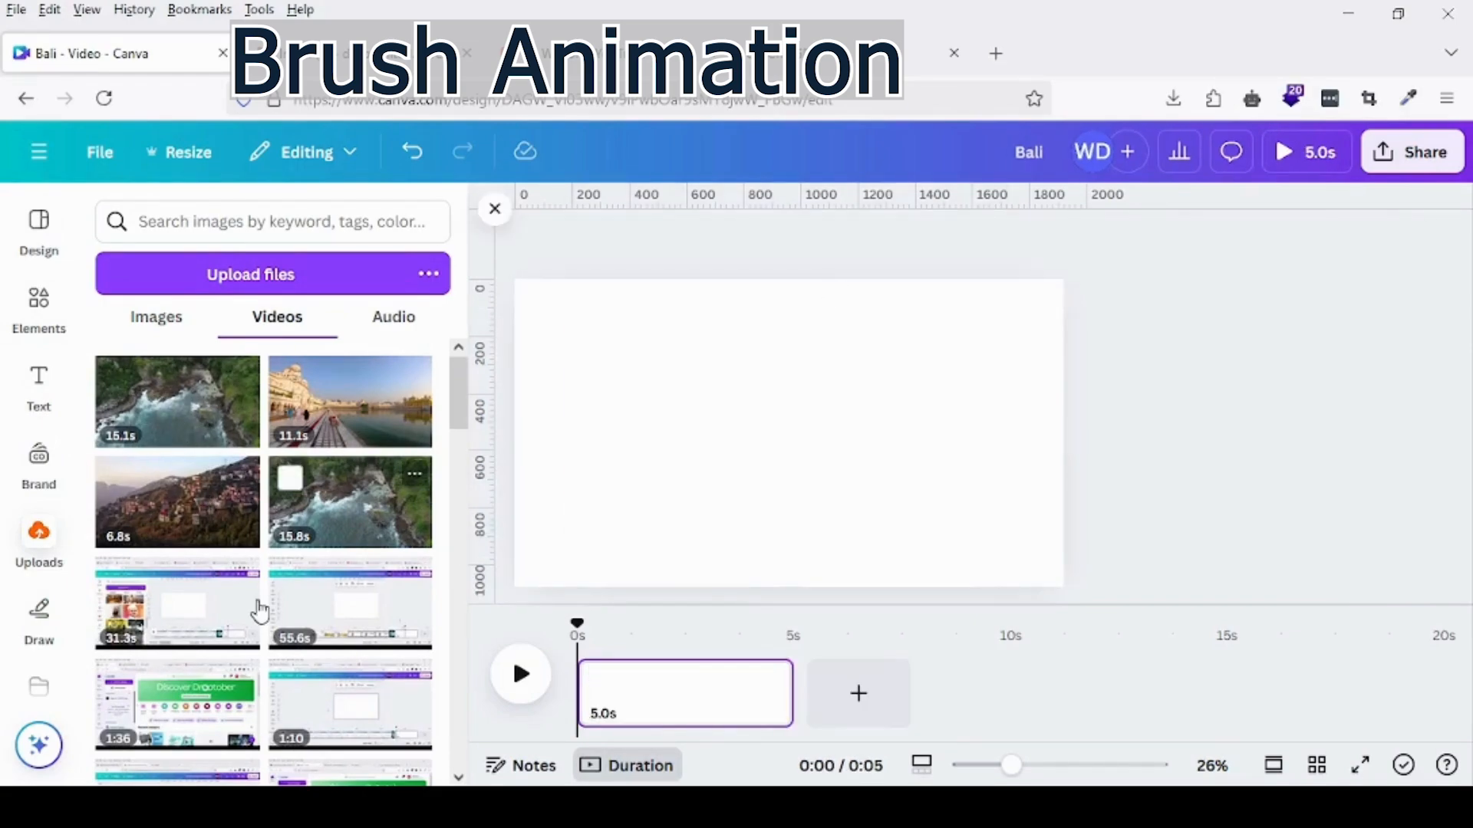
scroll(349, 583, down, 1)
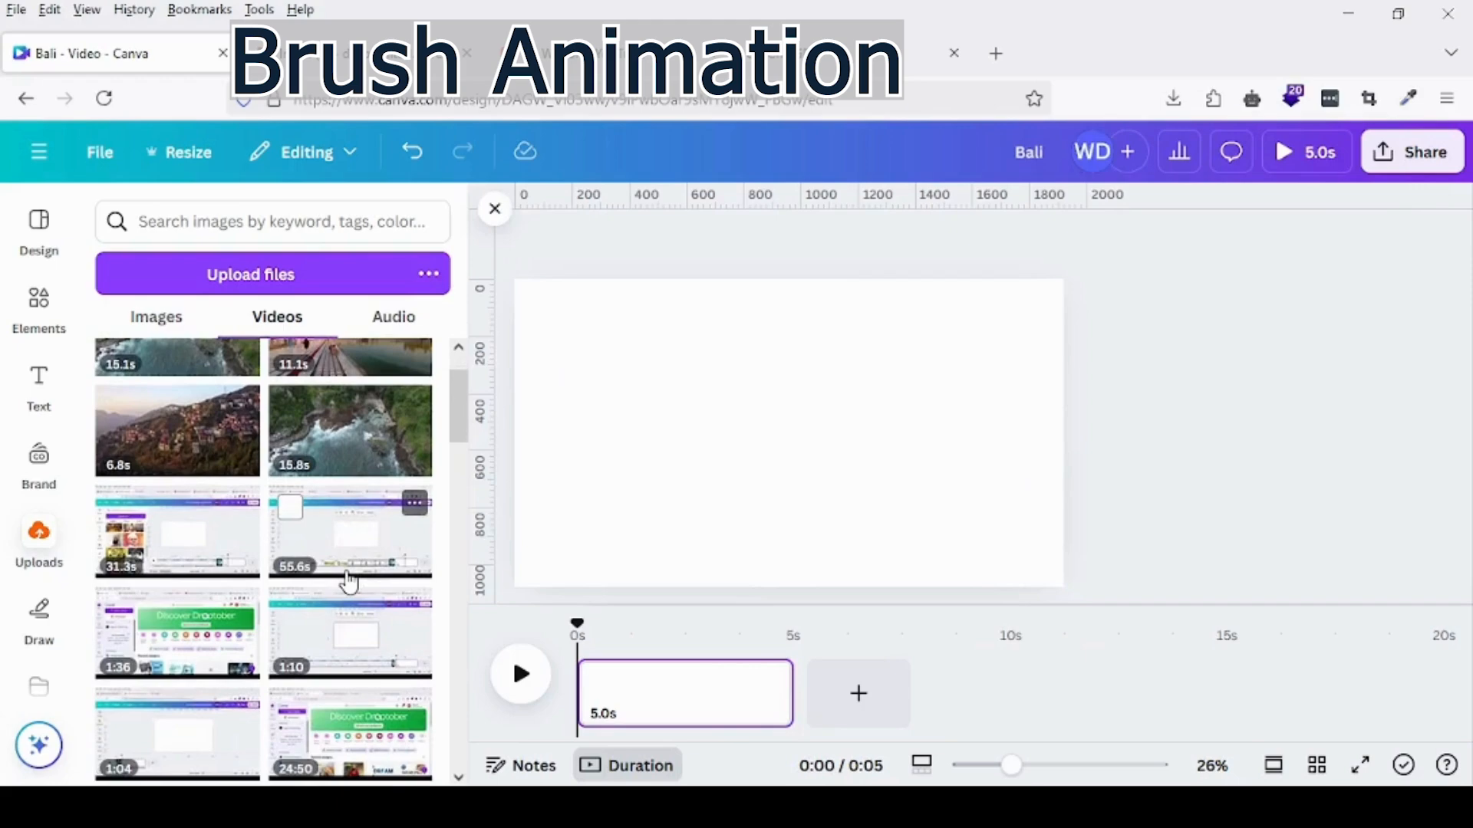
click(348, 457)
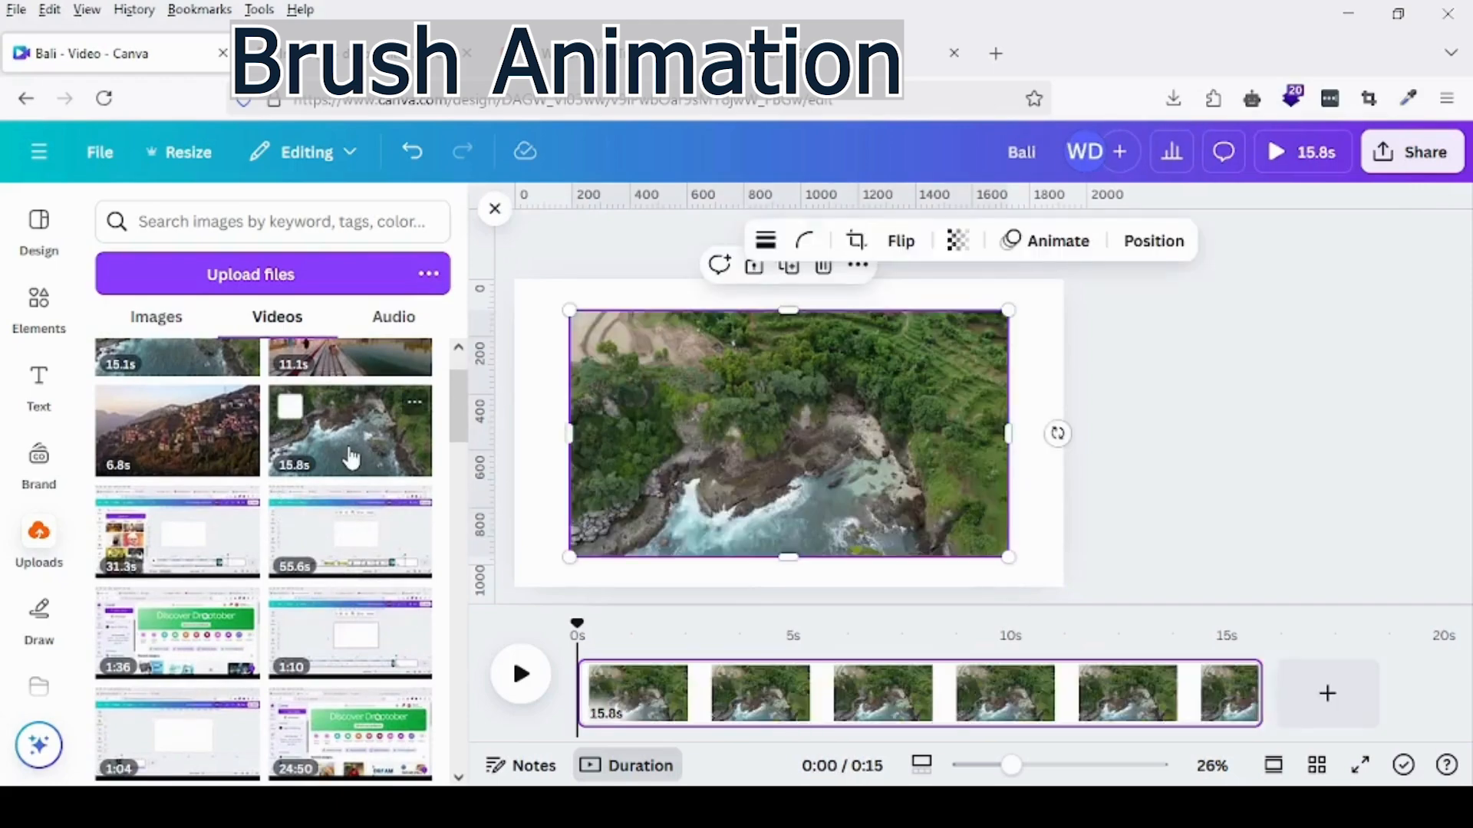
Step: Set the coastline video as the page background and trim the clip to 5.0 seconds
right_click(696, 448)
click(756, 706)
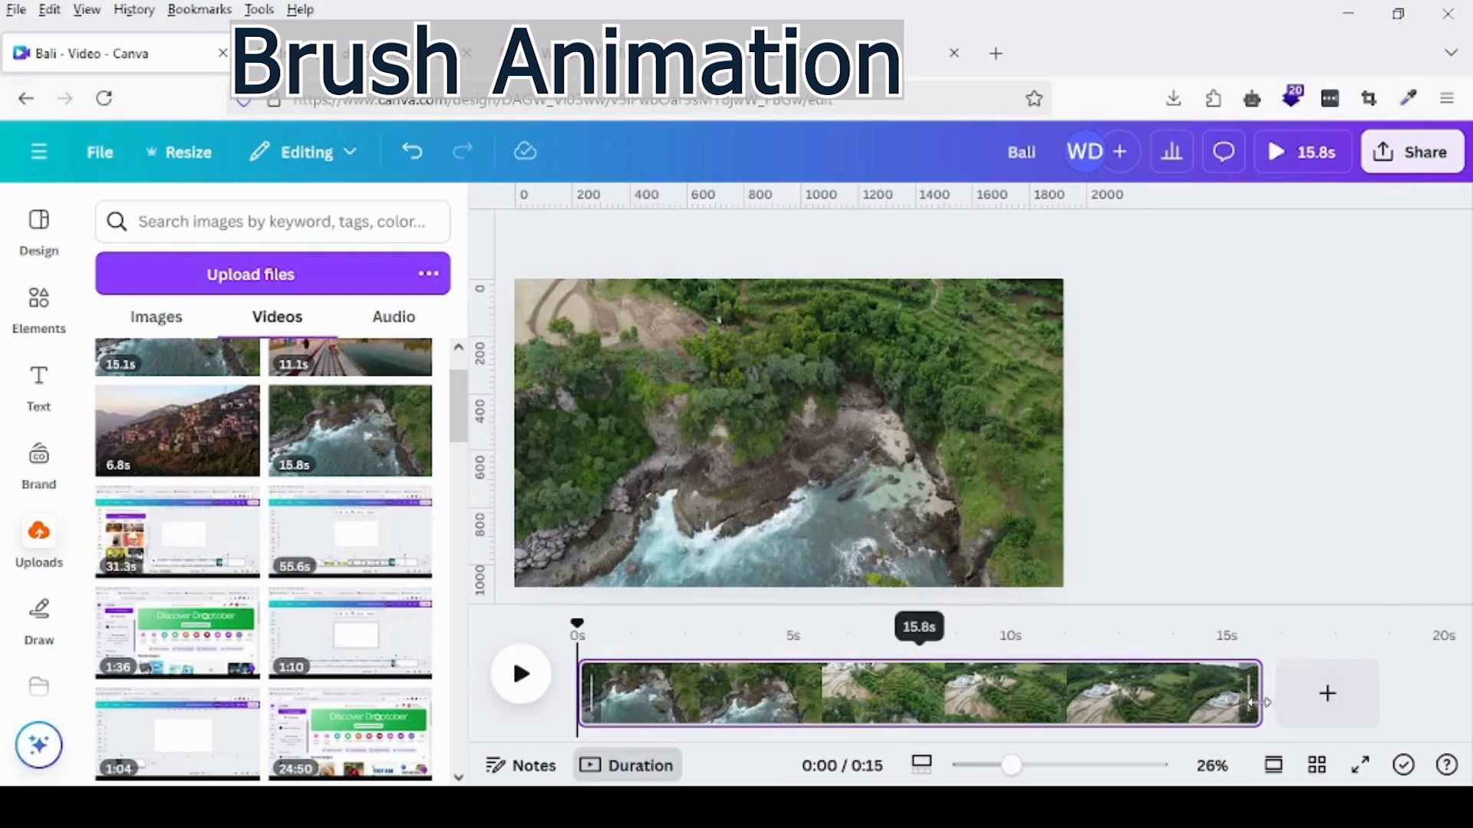
drag(1250, 694, 794, 715)
click(1151, 529)
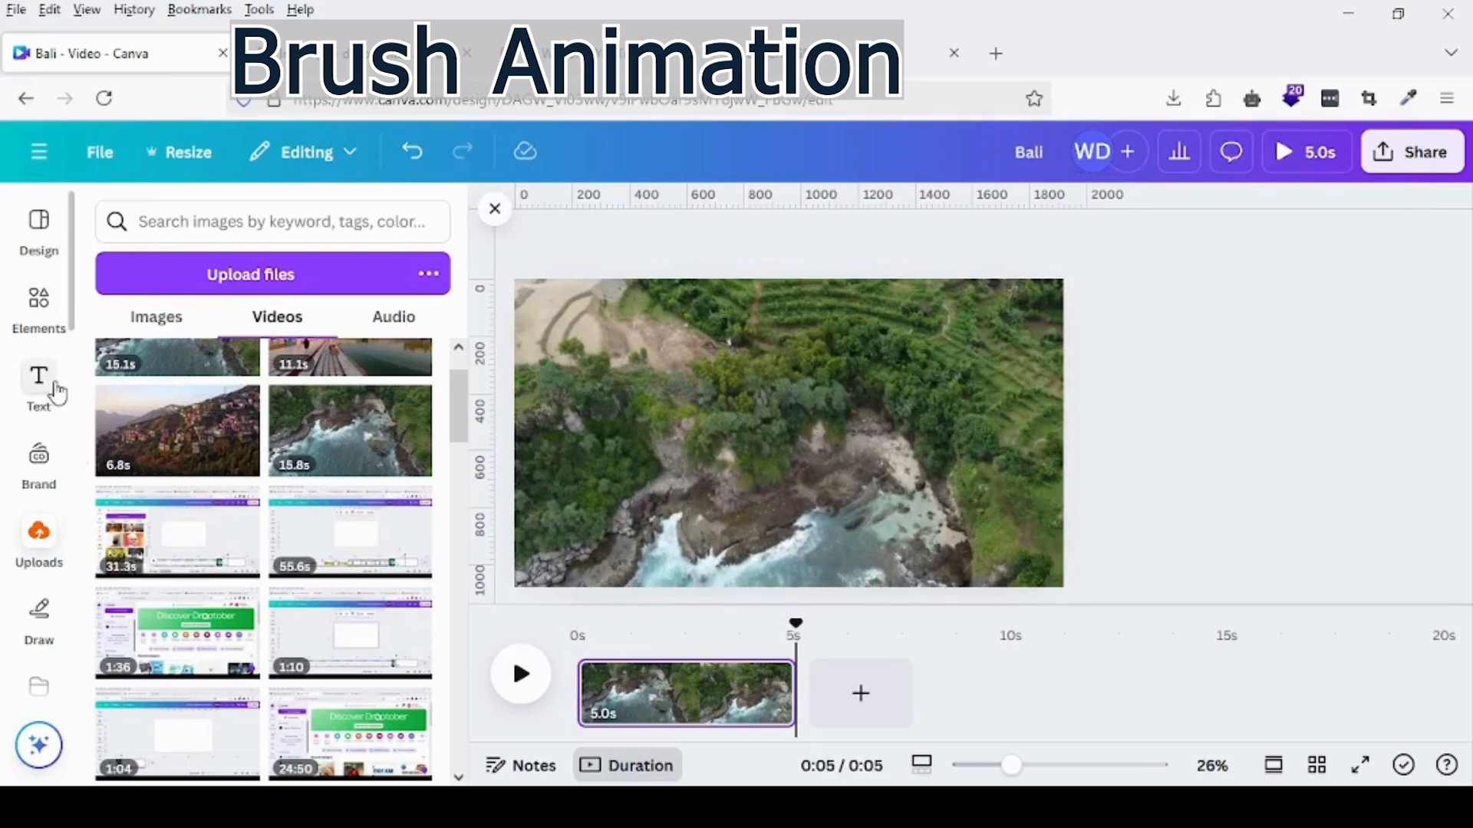
click(38, 302)
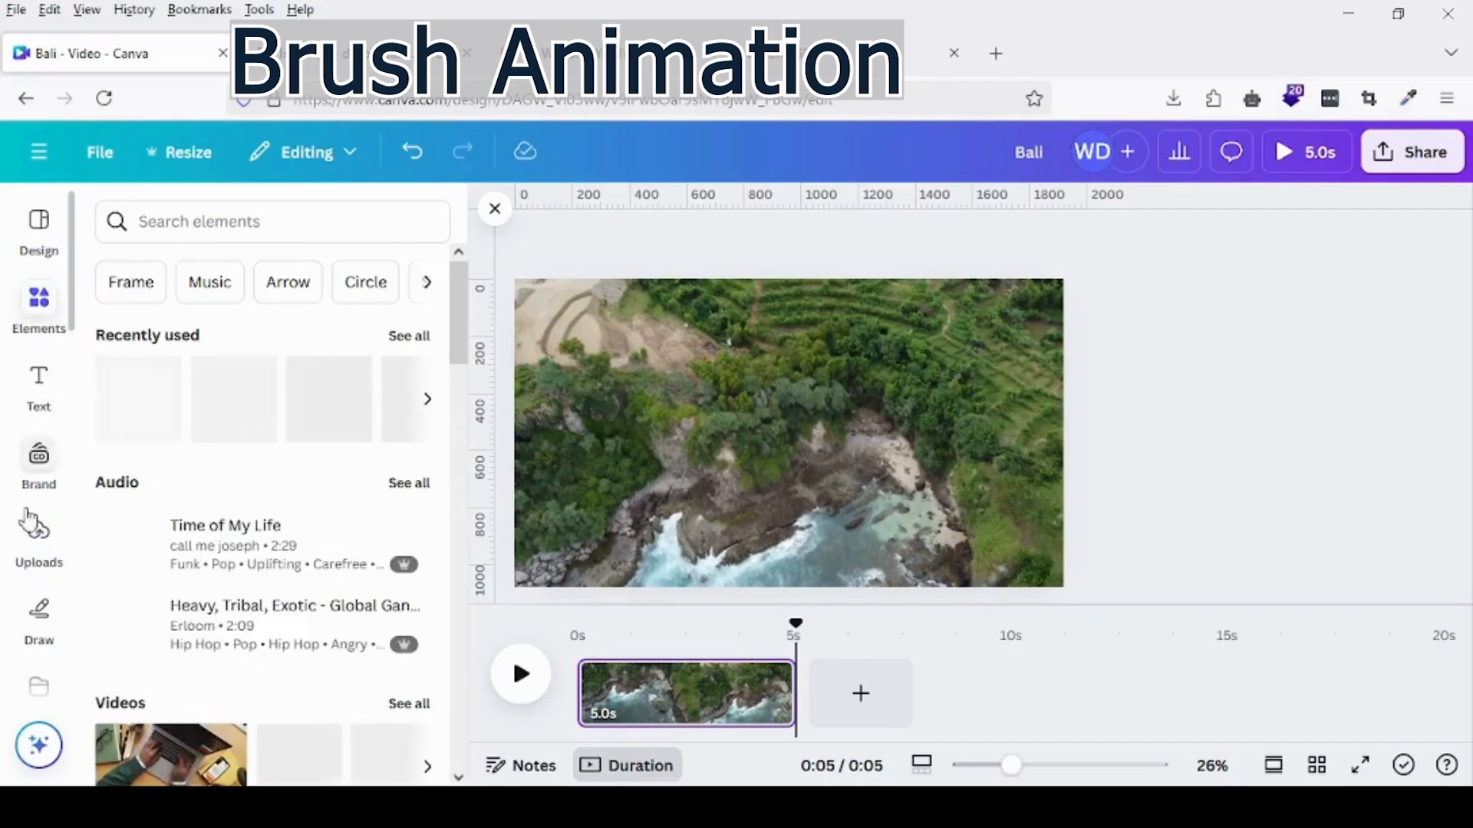
click(32, 550)
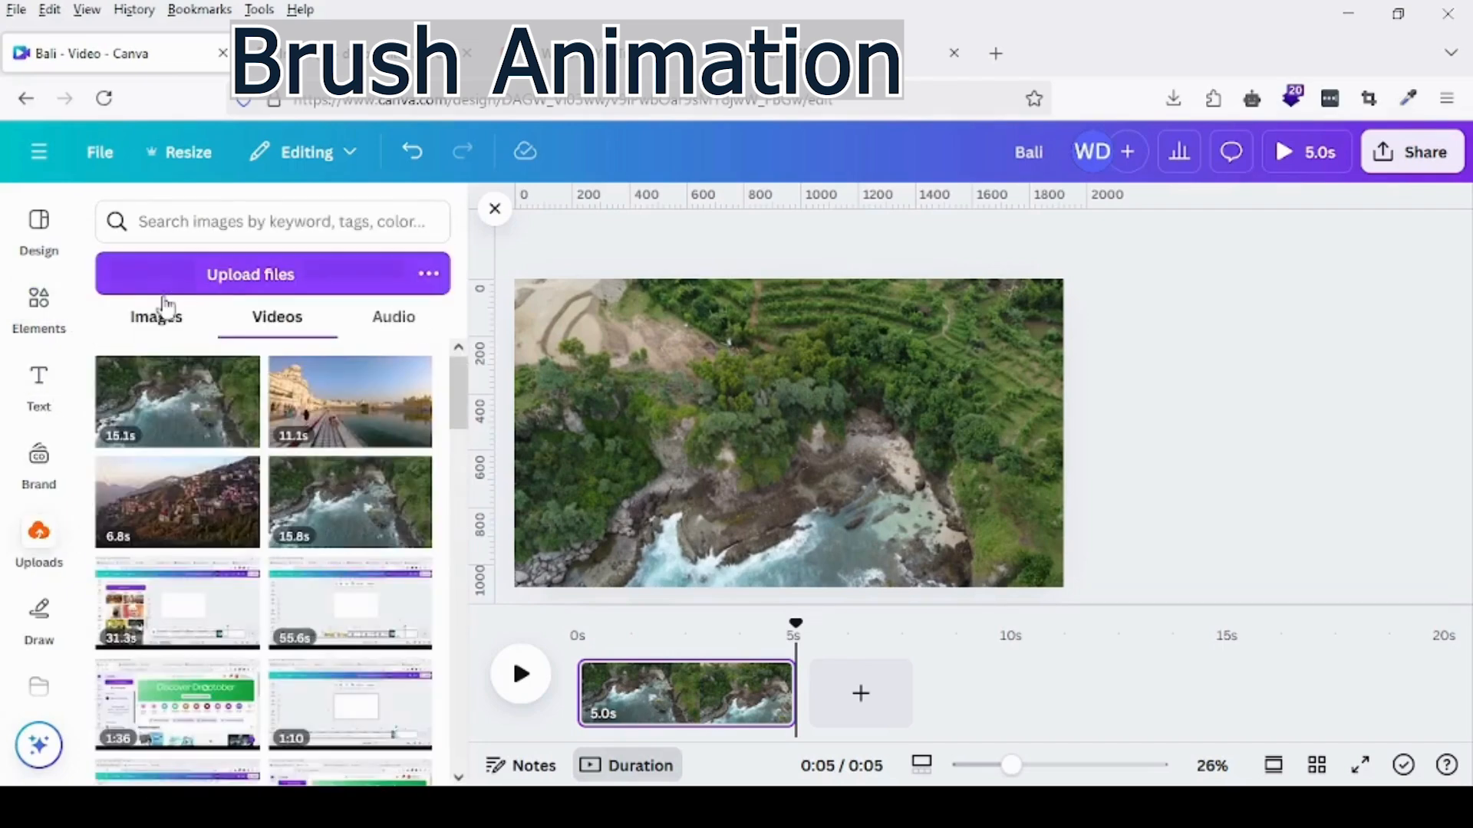
click(145, 328)
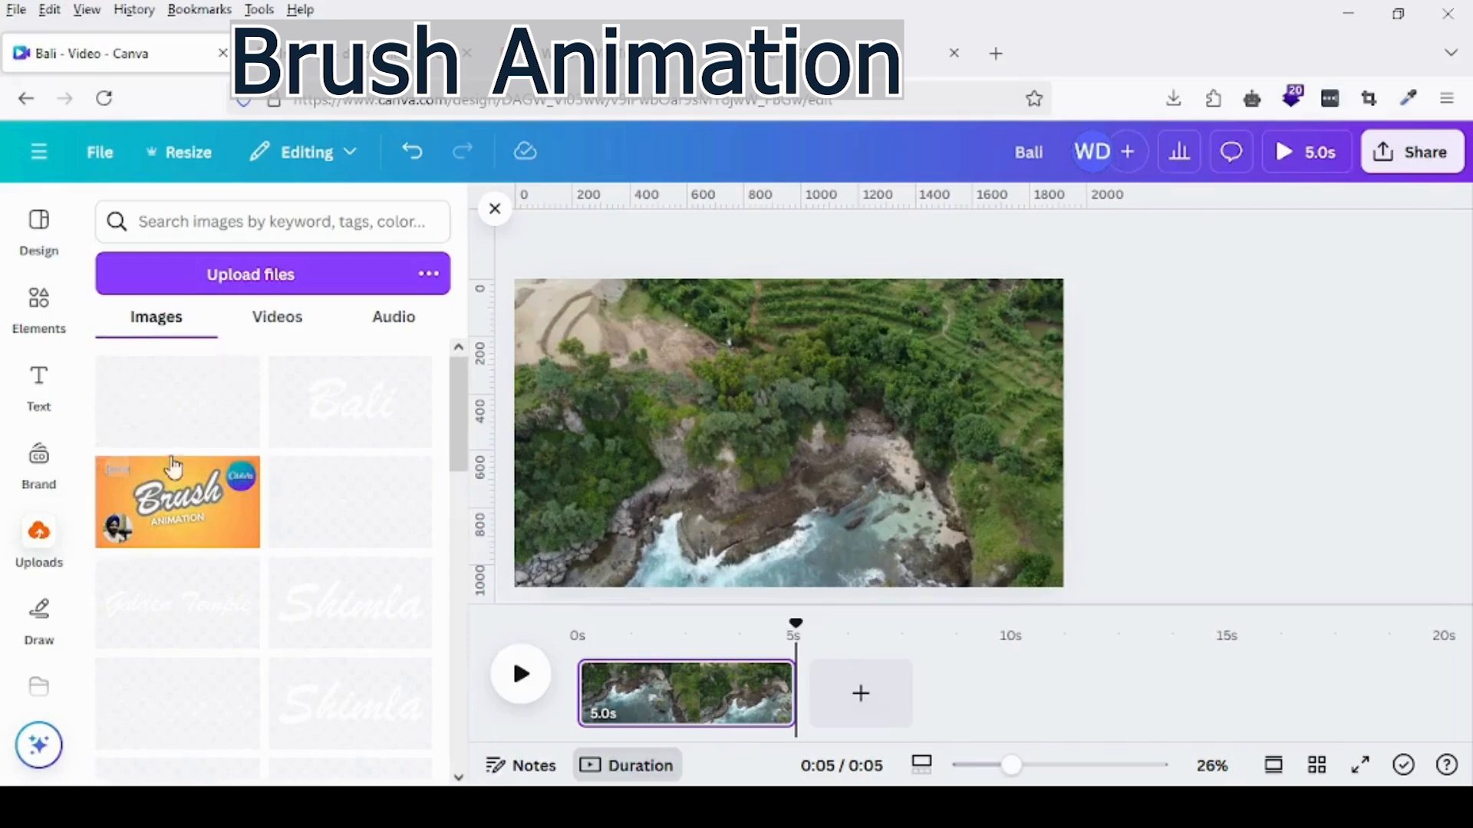
click(361, 424)
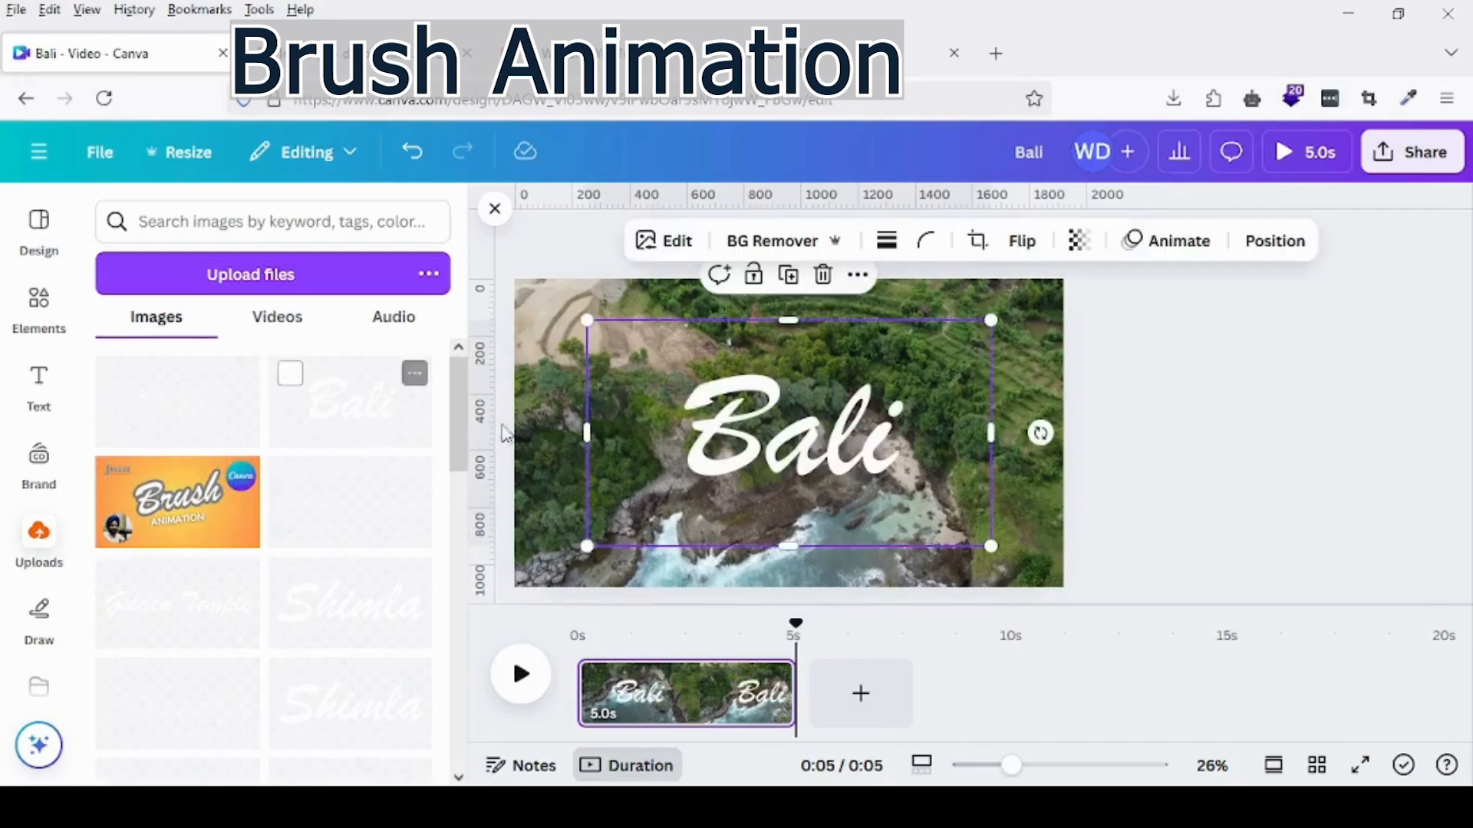
click(827, 278)
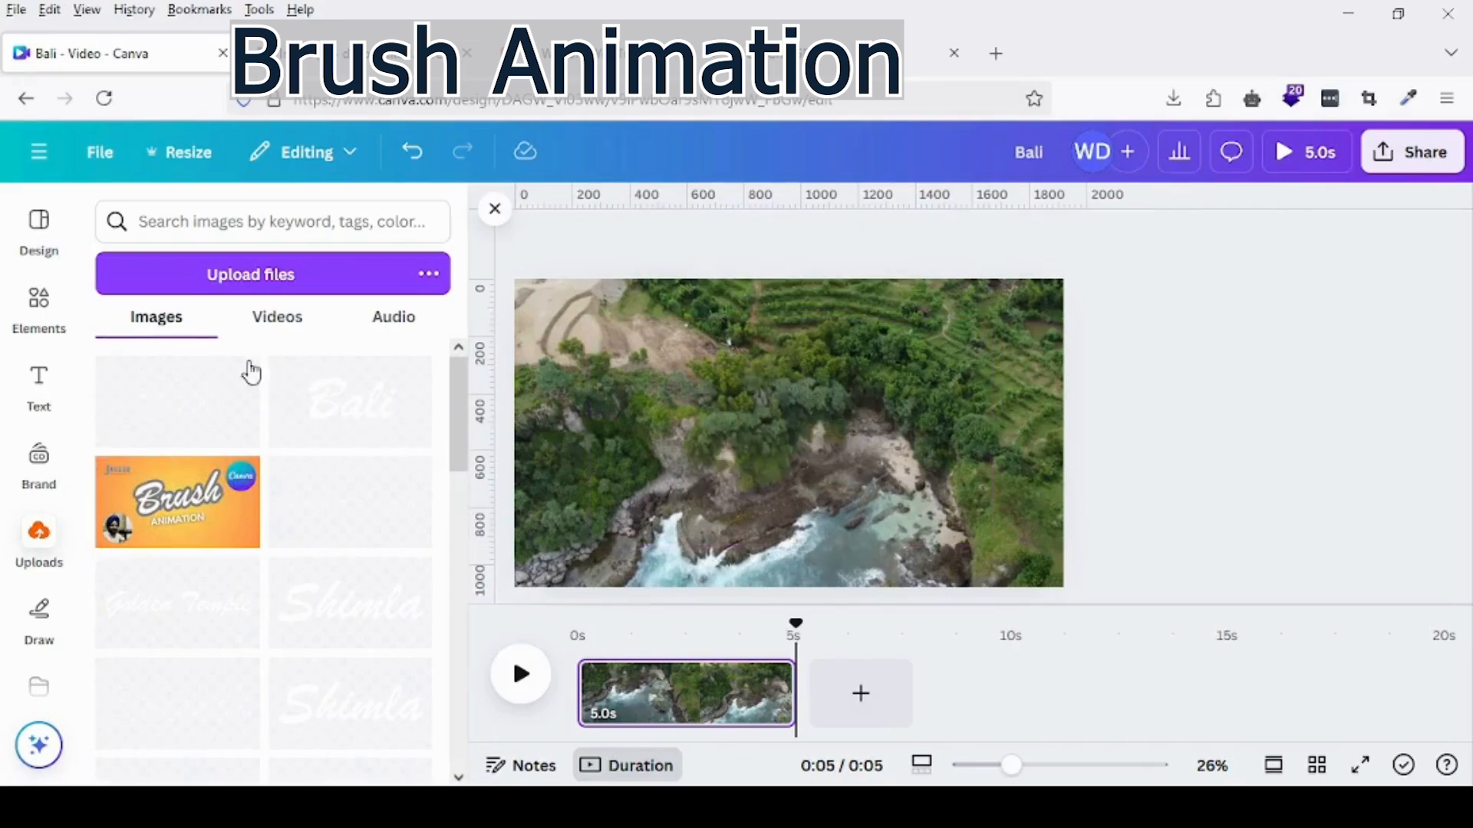